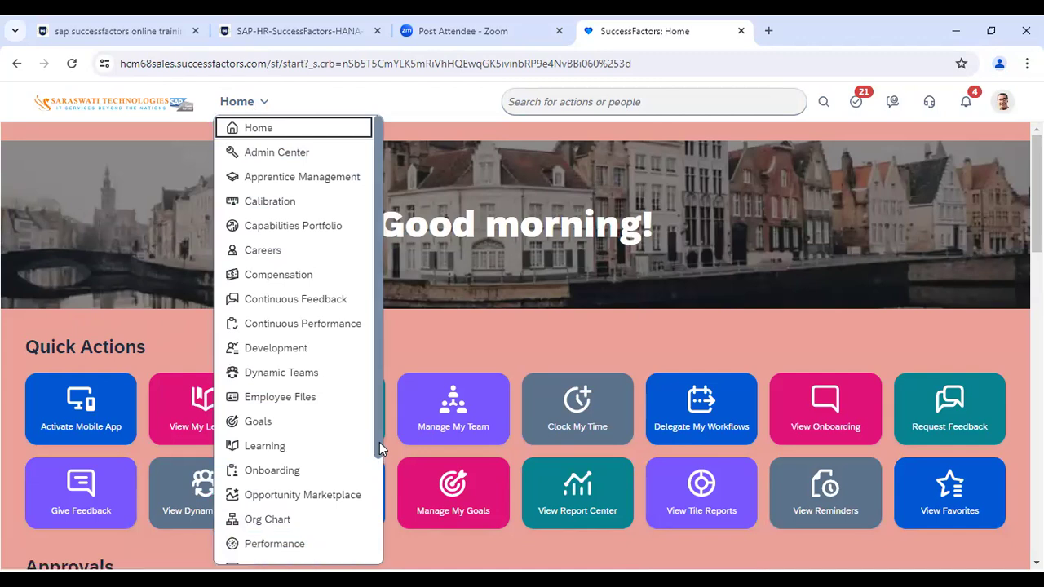
# - Open the Admin Center and look over its tiles down to Tools
pyautogui.click(290, 160)
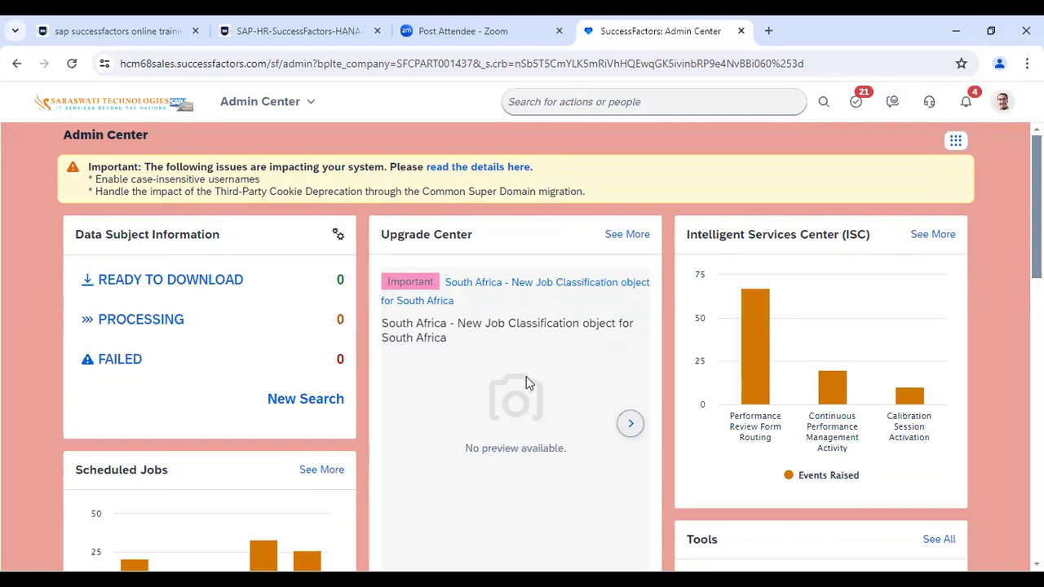
pyautogui.scroll(-1, 399, 290)
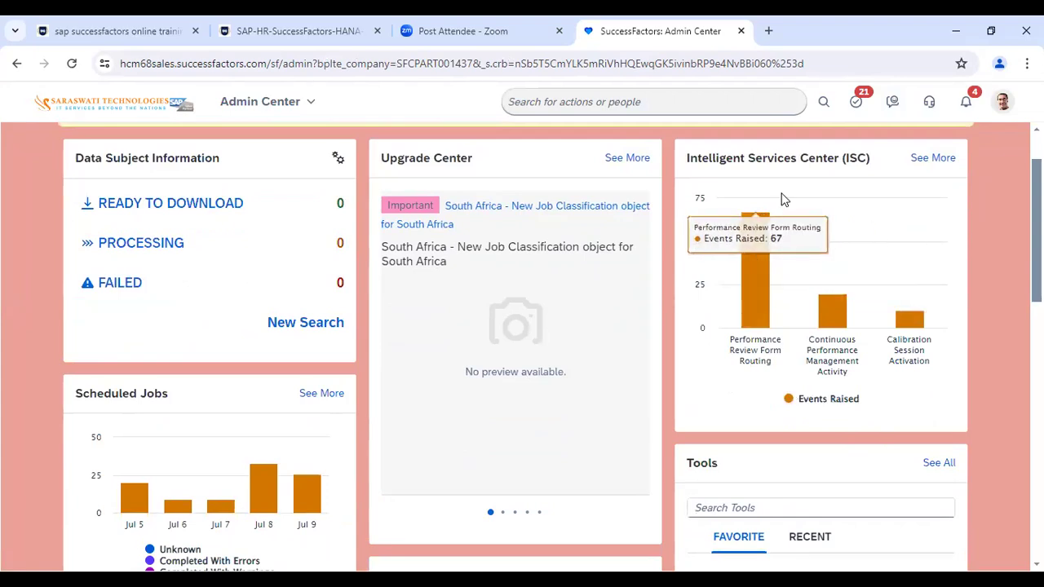
pyautogui.scroll(-3, 848, 305)
pyautogui.scroll(-1, 848, 305)
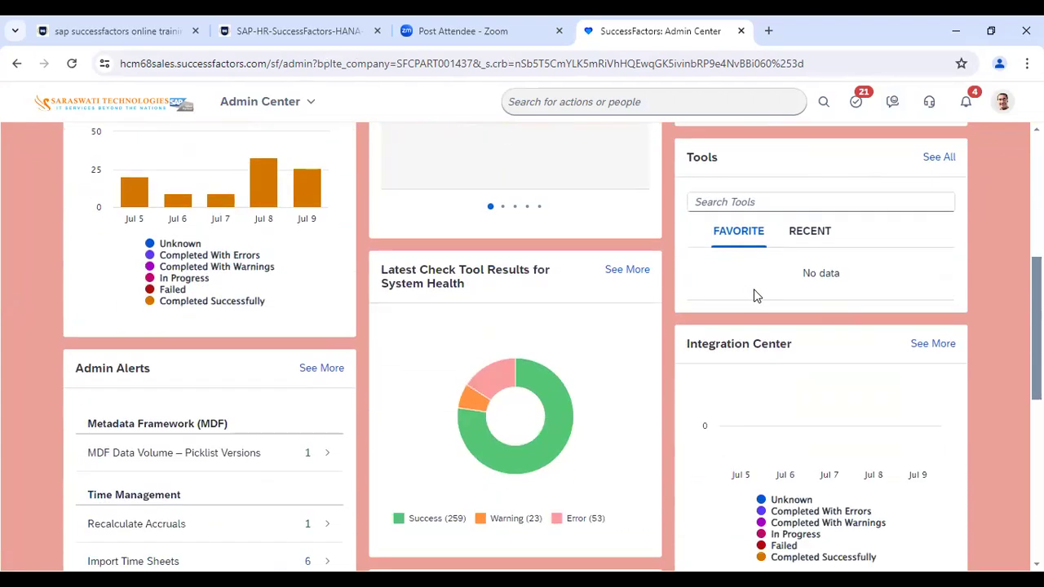
# - Show the recent tools in the Admin Center's Tools tile and search for "manage" to browse the matching tools
pyautogui.click(806, 237)
pyautogui.click(742, 202)
pyautogui.write('manage')
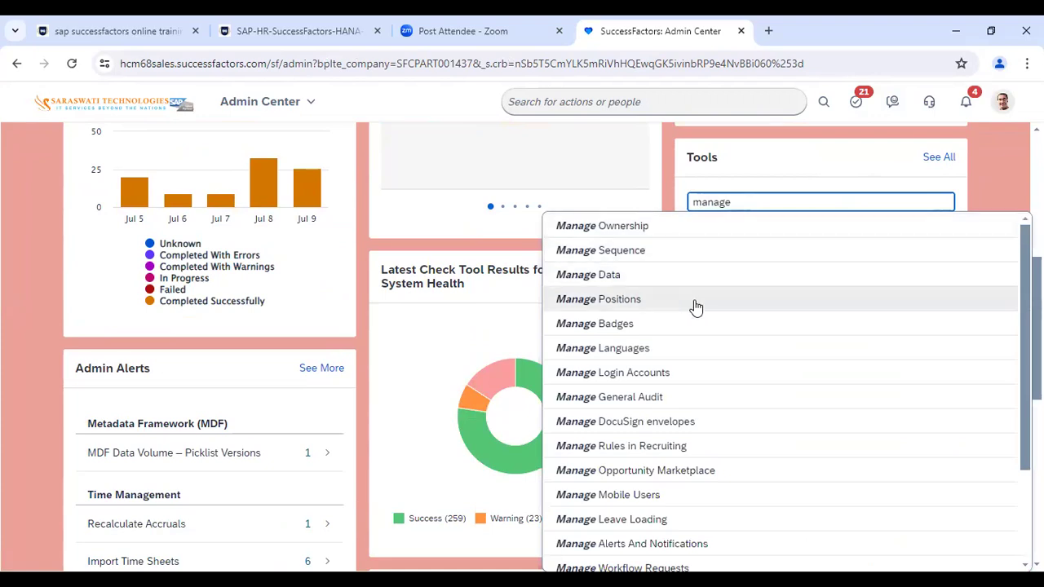
pyautogui.scroll(-2, 715, 384)
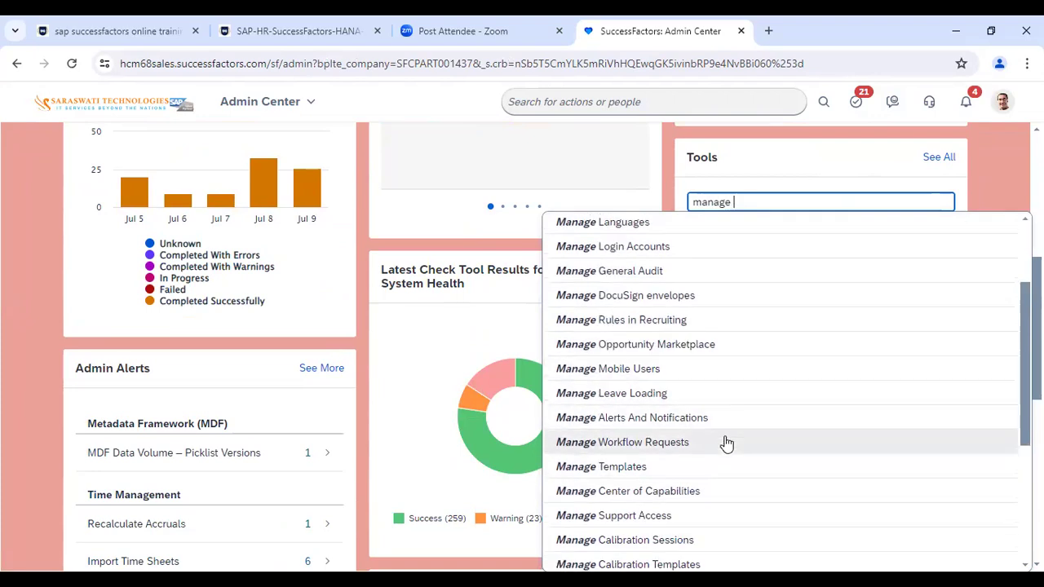
pyautogui.scroll(2, 706, 400)
pyautogui.click(1011, 190)
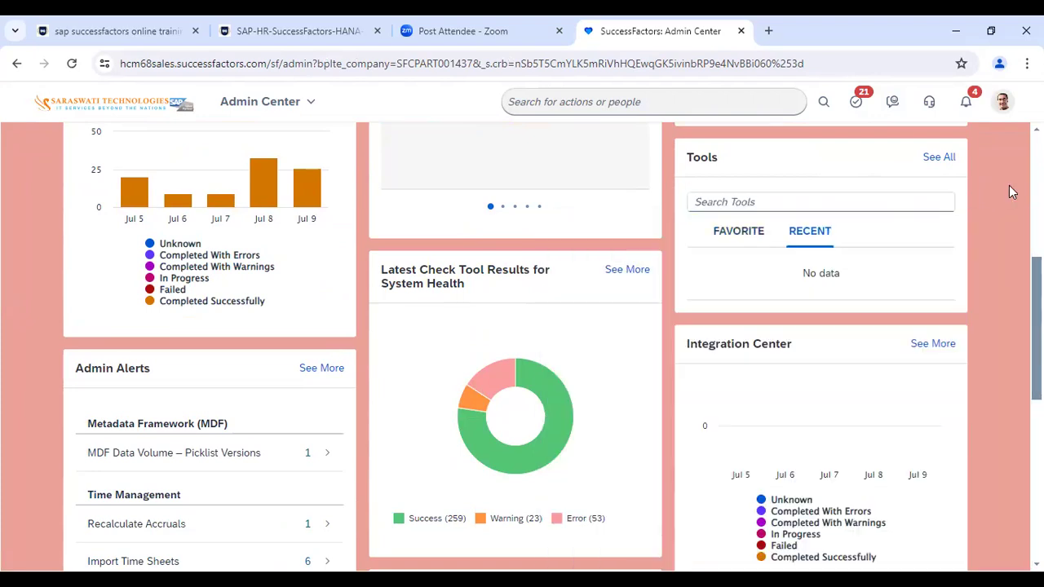
# - Examine the Admin Center's Admin Alerts, system health, Integration Center, the reports available to generate, and the help resources
pyautogui.scroll(-1, 252, 417)
pyautogui.scroll(-1, 251, 417)
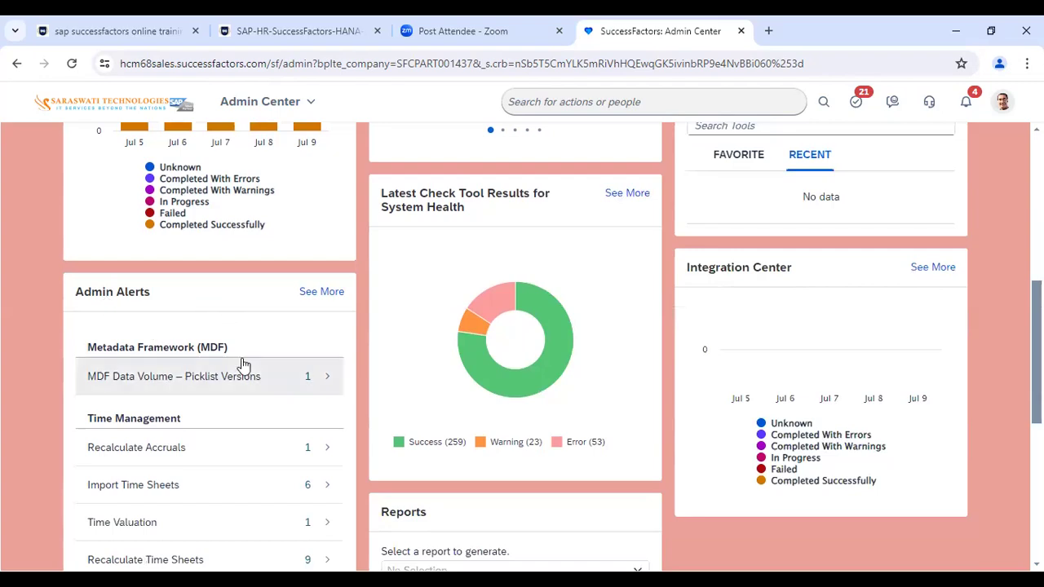
pyautogui.scroll(-2, 237, 383)
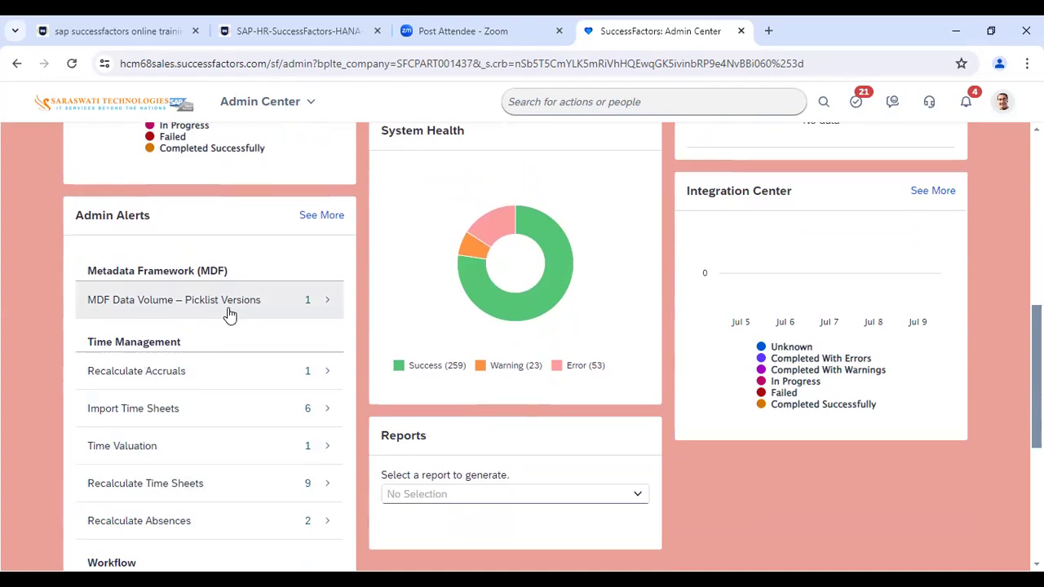
pyautogui.scroll(1, 477, 317)
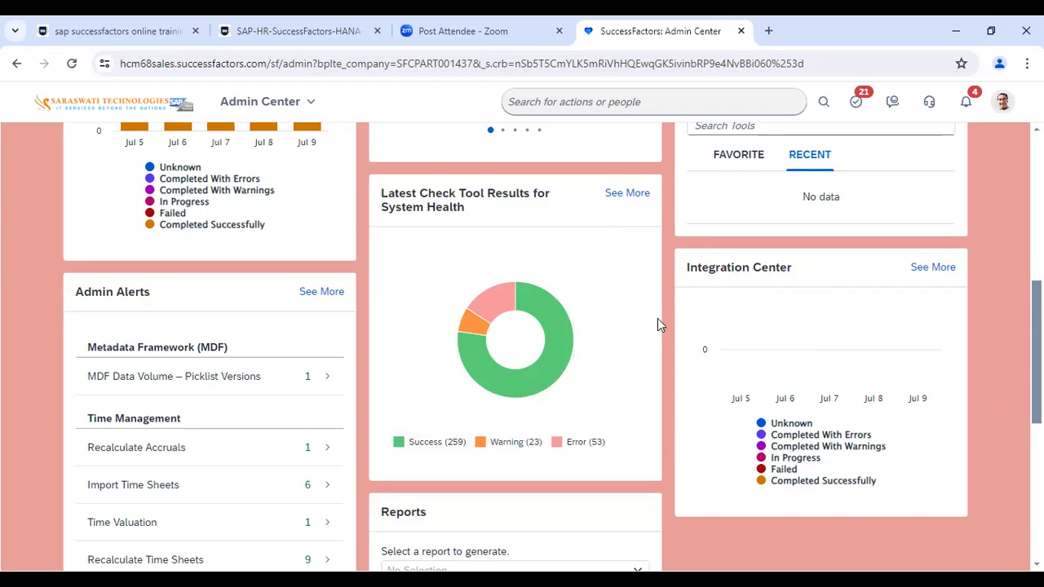
pyautogui.scroll(-3, 526, 359)
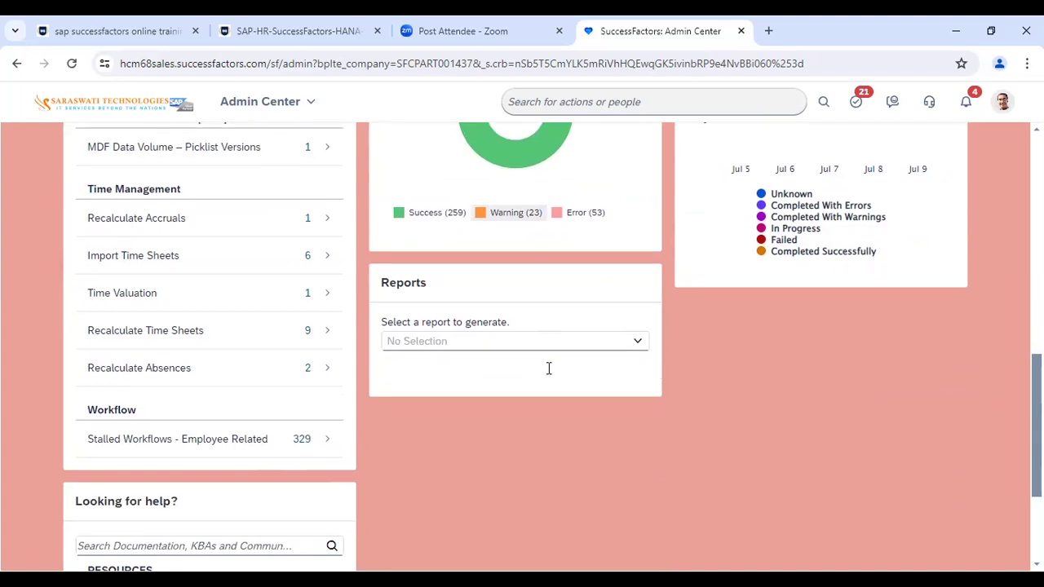
pyautogui.click(634, 349)
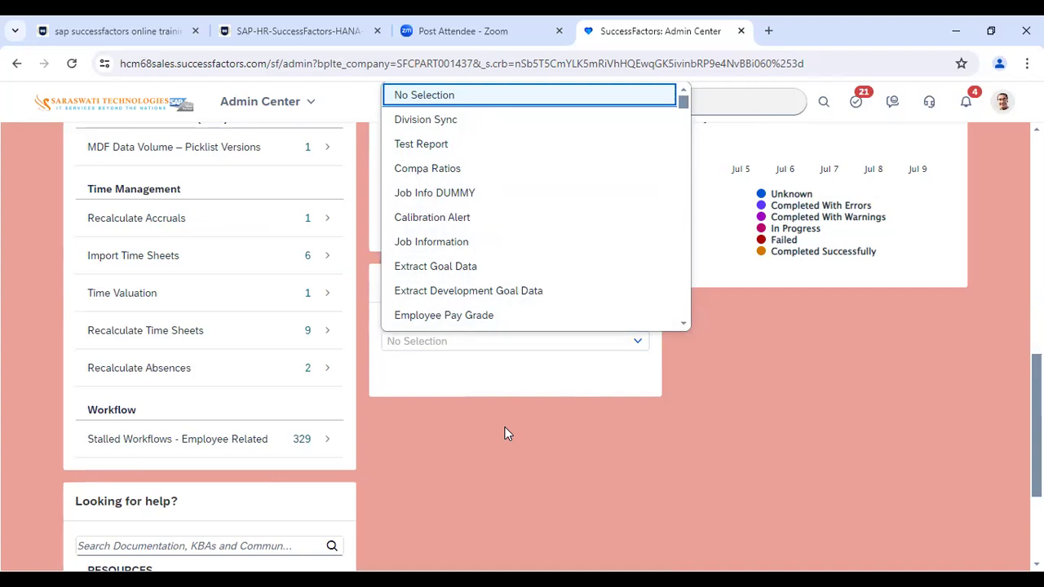
pyautogui.scroll(-2, 503, 430)
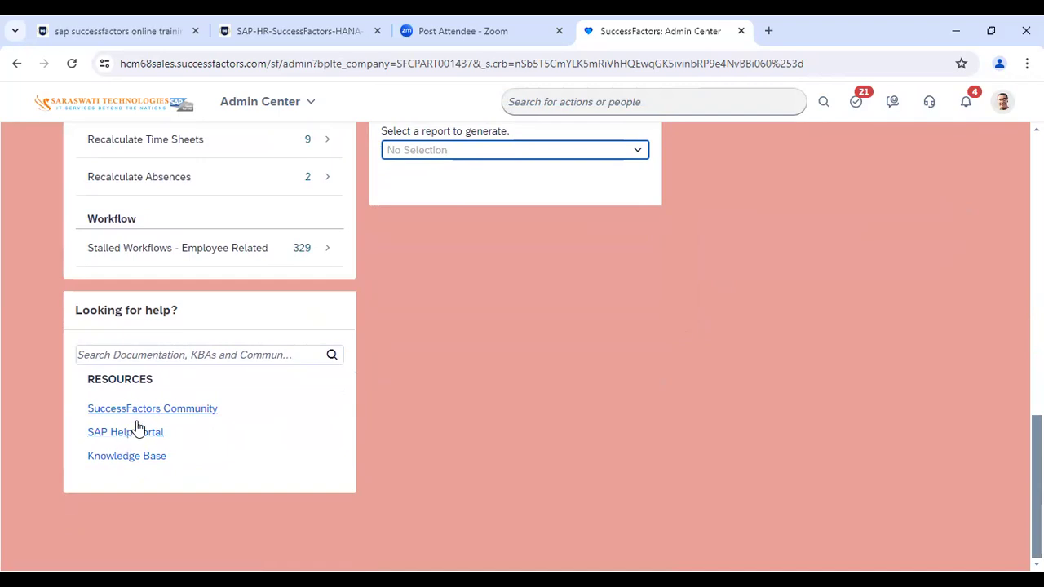
pyautogui.scroll(15, 827, 398)
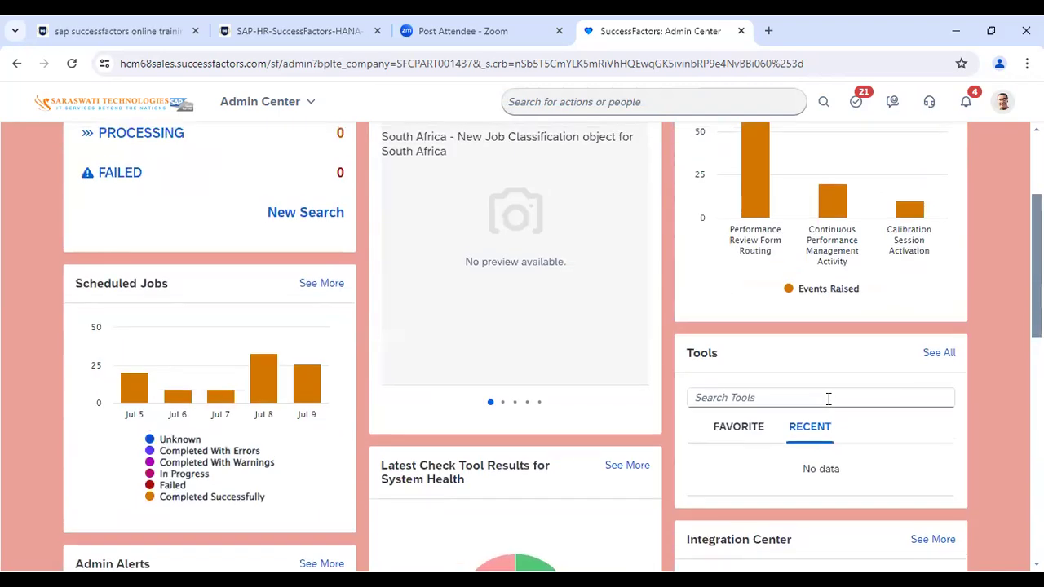
# - Look through the available modules, open Org Chart and view the employee reporting hierarchy
pyautogui.click(310, 101)
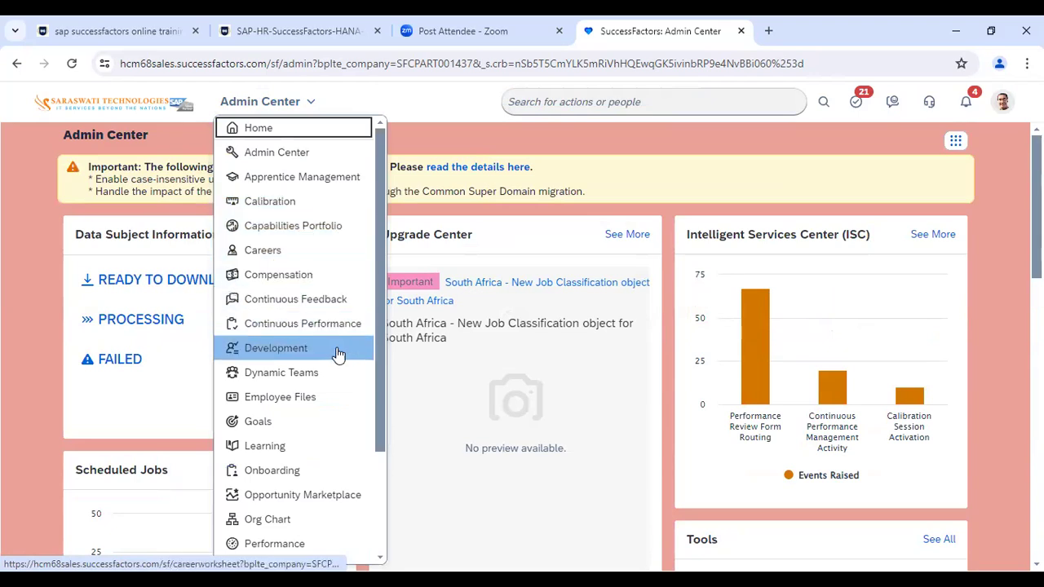
pyautogui.scroll(-1, 346, 351)
pyautogui.scroll(-1, 337, 372)
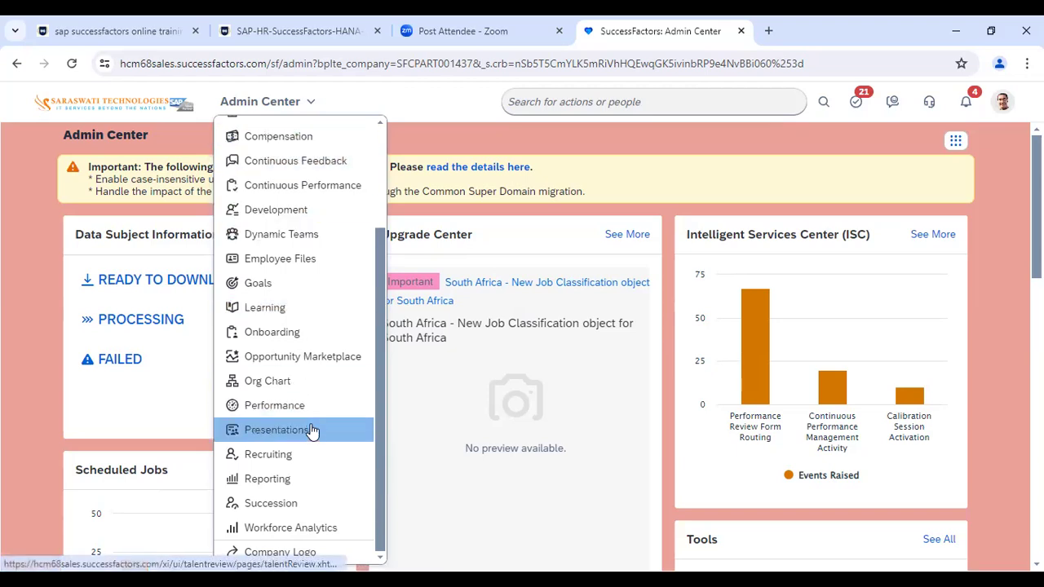
pyautogui.scroll(3, 315, 298)
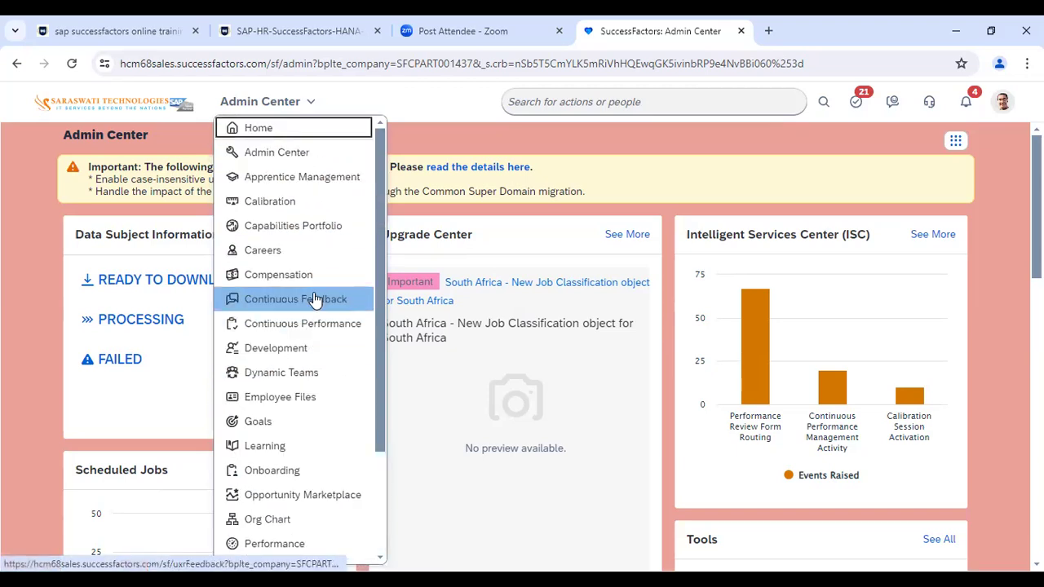
pyautogui.click(315, 522)
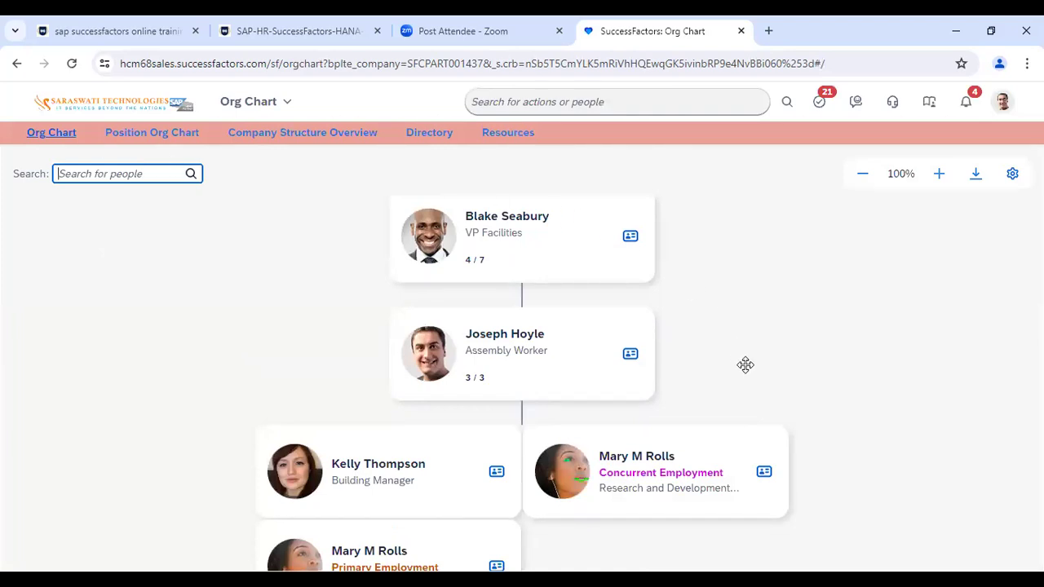
pyautogui.scroll(-3, 745, 366)
pyautogui.scroll(1, 747, 426)
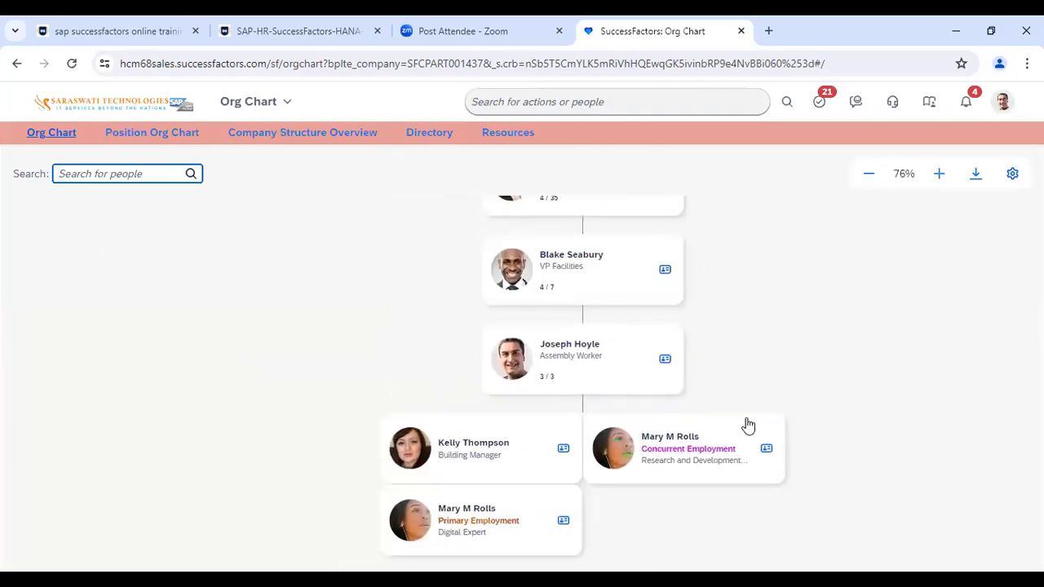
pyautogui.scroll(1, 692, 351)
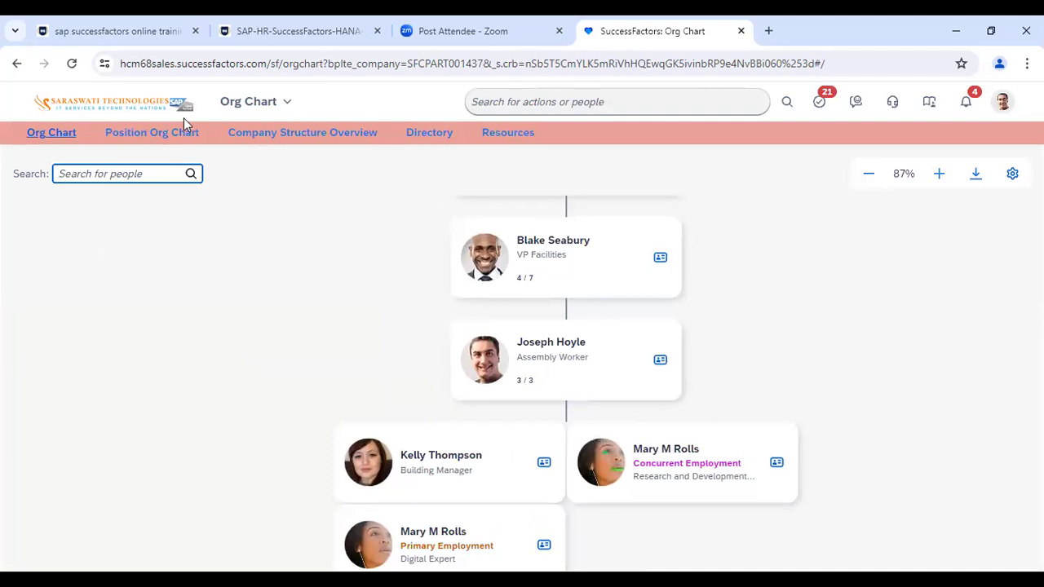
# - Open the Company Structure Overview and select Adani Company Structure (AG_Company_Structure)
pyautogui.click(302, 137)
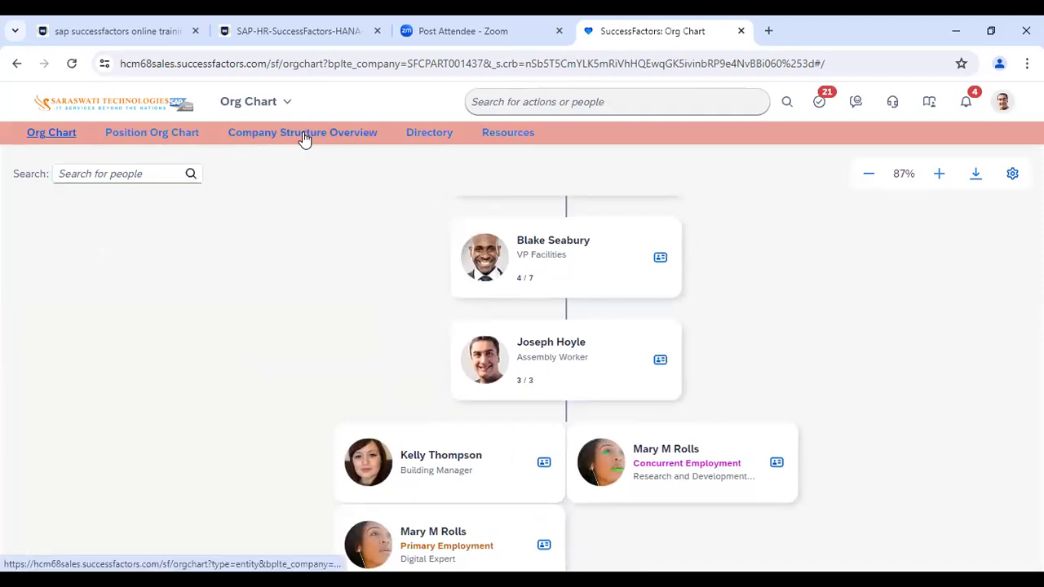
pyautogui.click(303, 137)
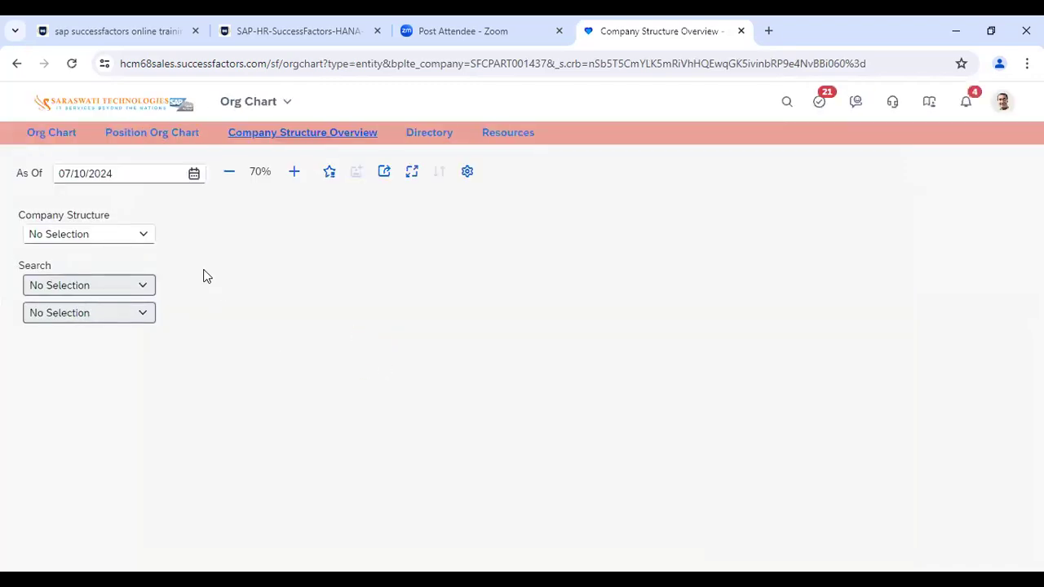
pyautogui.click(144, 236)
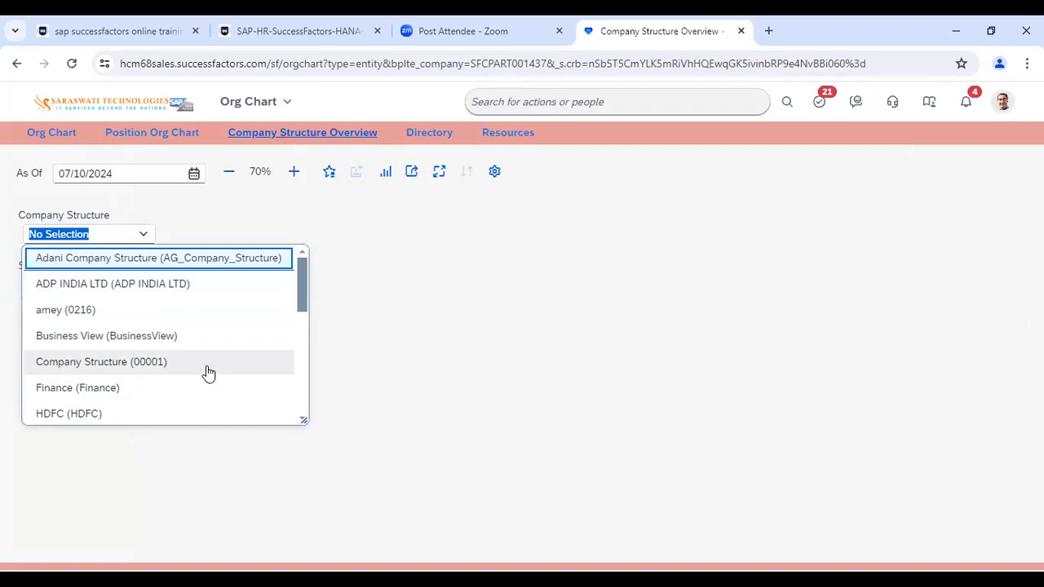
pyautogui.click(213, 263)
# - Search the structure by Legal Entity for The Adani Group, display its chart and view the legal entity's details
pyautogui.click(146, 284)
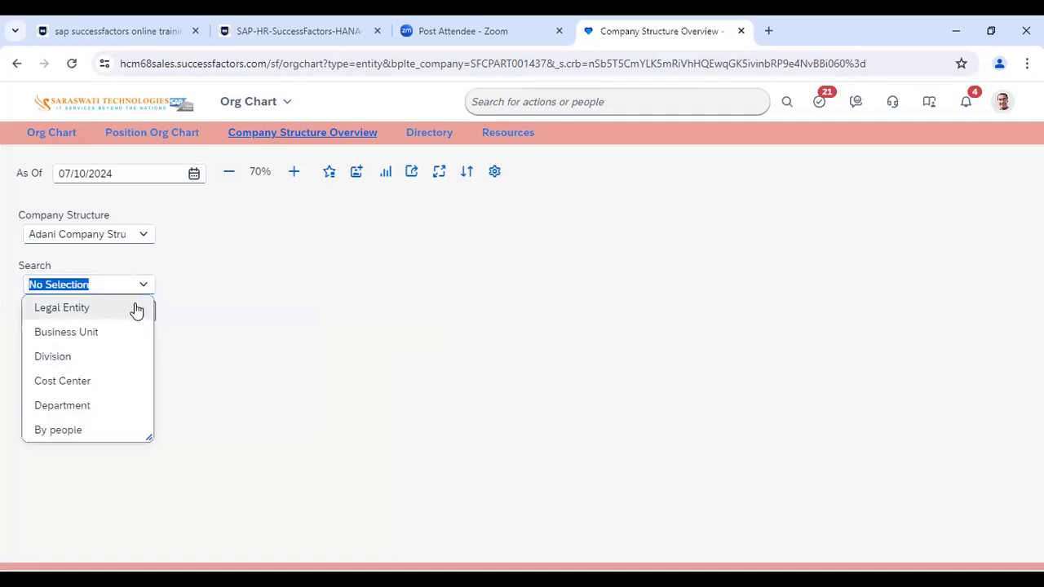
pyautogui.click(136, 309)
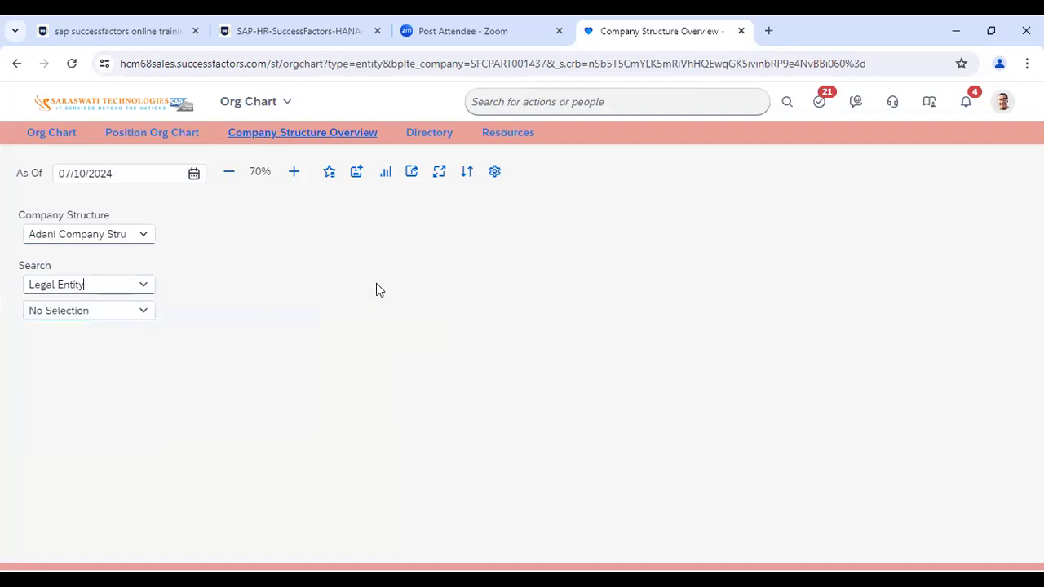
pyautogui.click(146, 312)
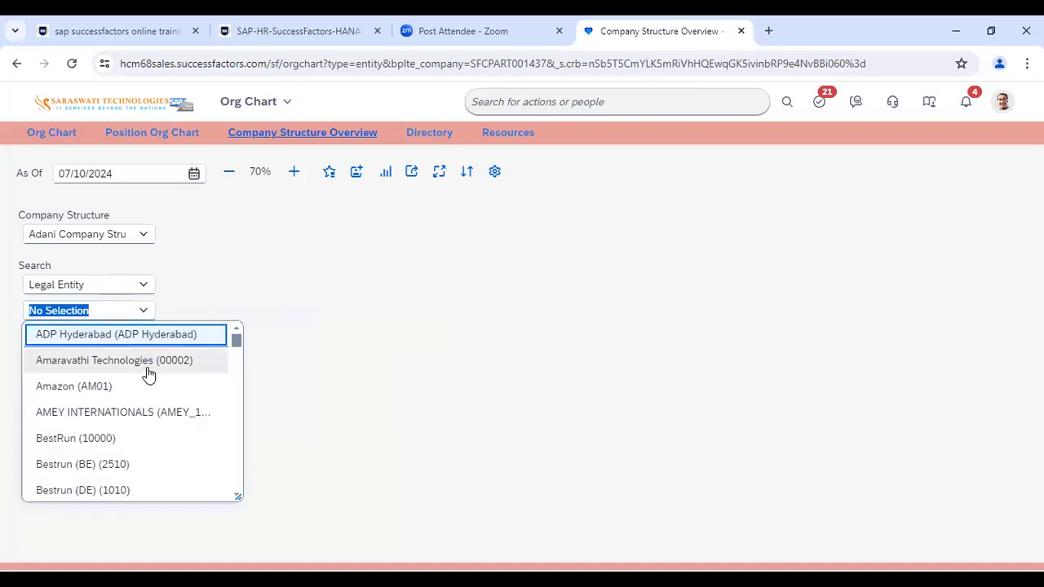
pyautogui.scroll(-2, 135, 359)
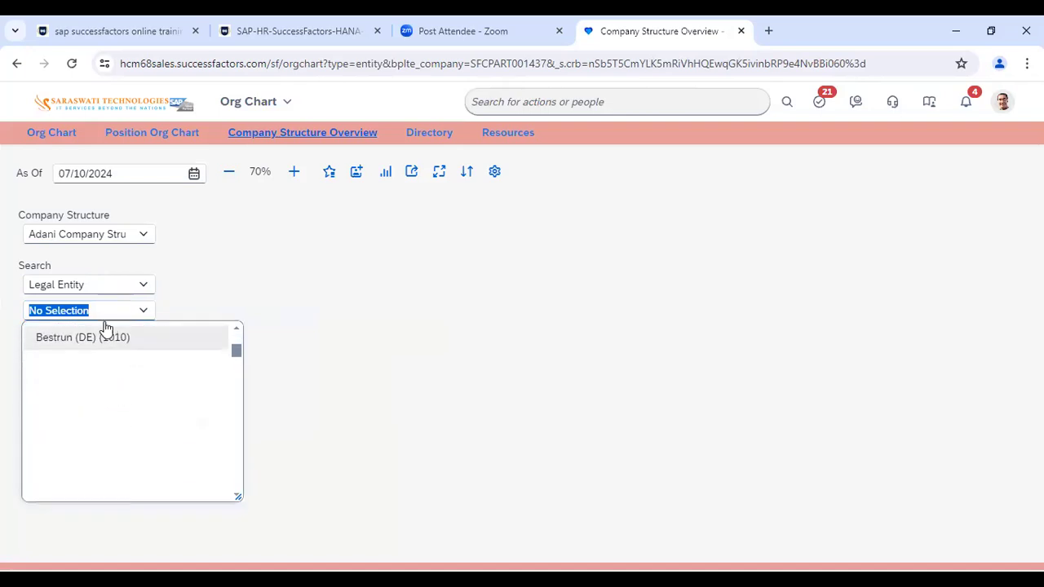
pyautogui.write('adan')
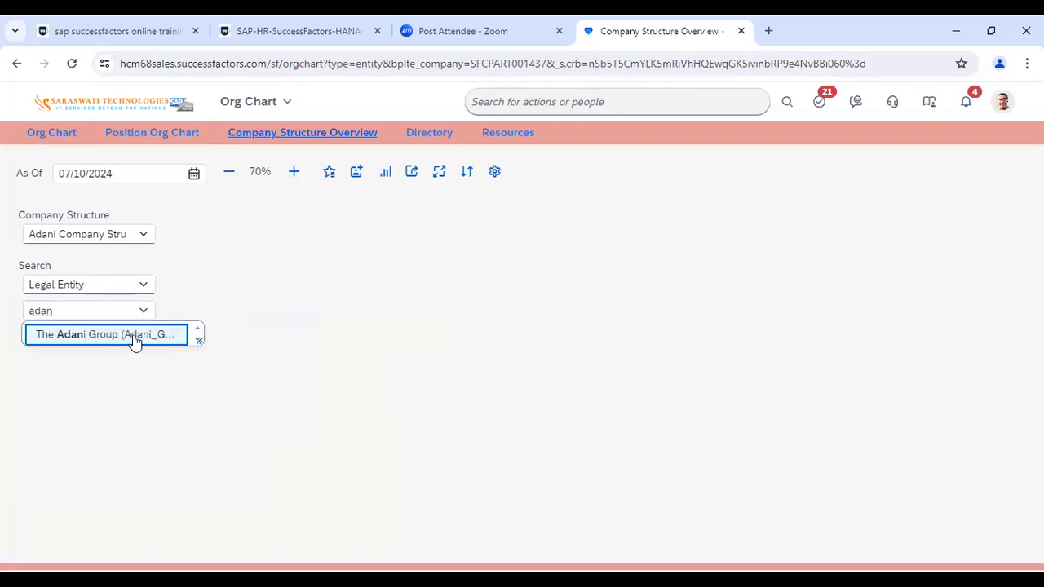
pyautogui.click(134, 335)
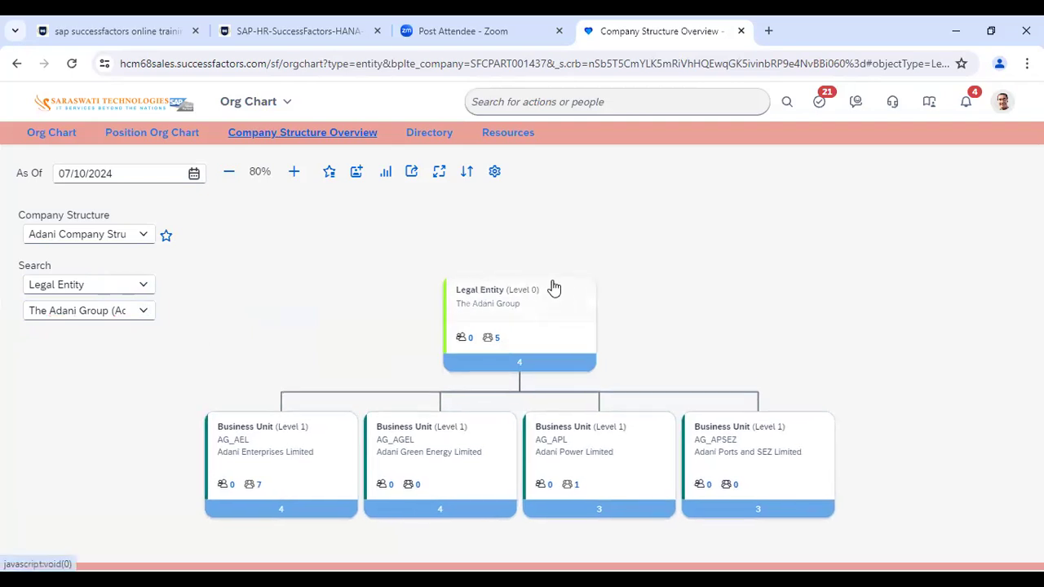
pyautogui.click(557, 233)
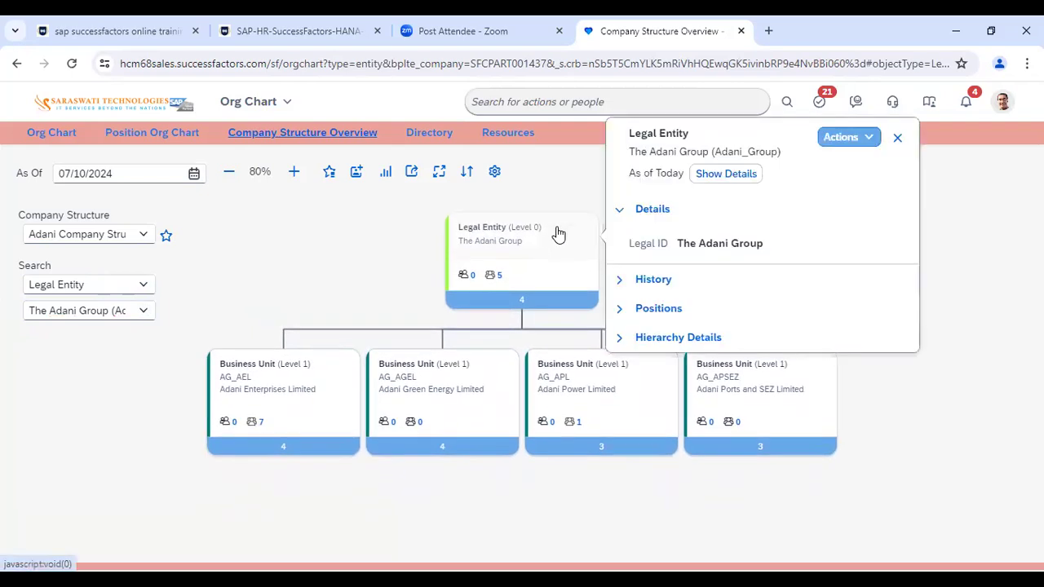
pyautogui.click(383, 237)
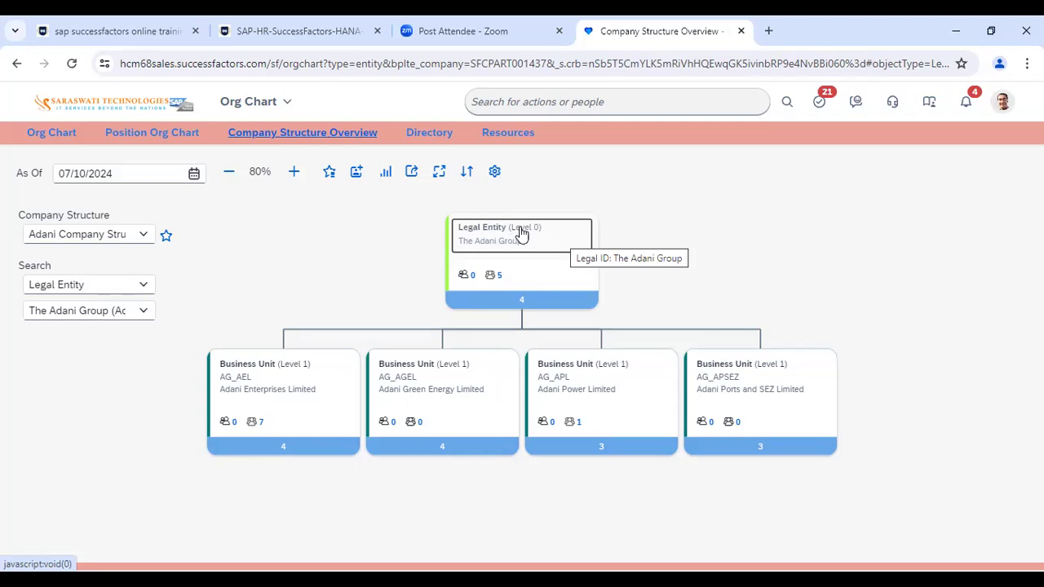
# - Duplicate the Company Structure Overview browser tab and open the Manage Data tool in the duplicate through the action search
pyautogui.rightClick(605, 30)
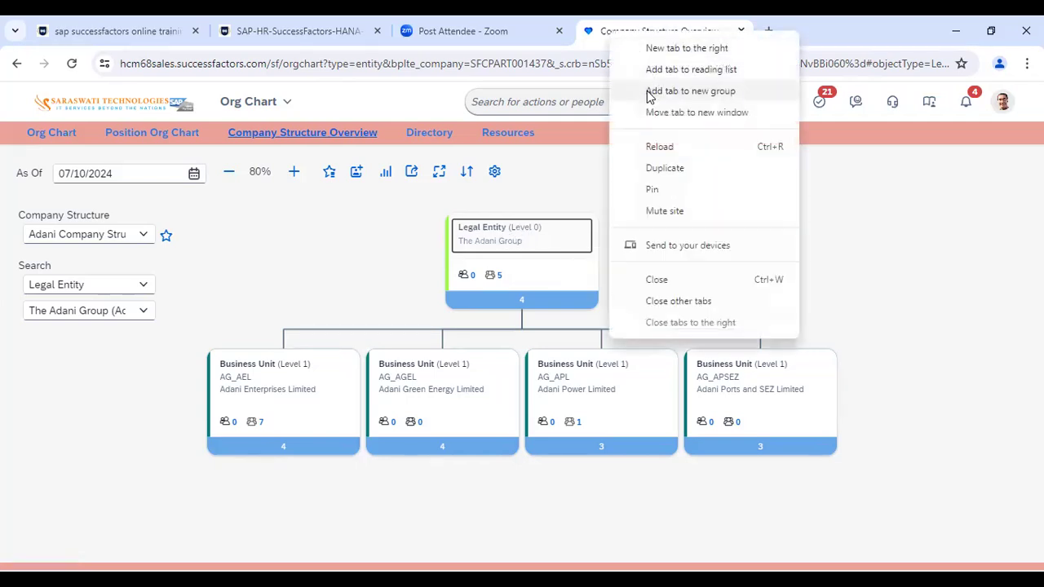
pyautogui.click(662, 170)
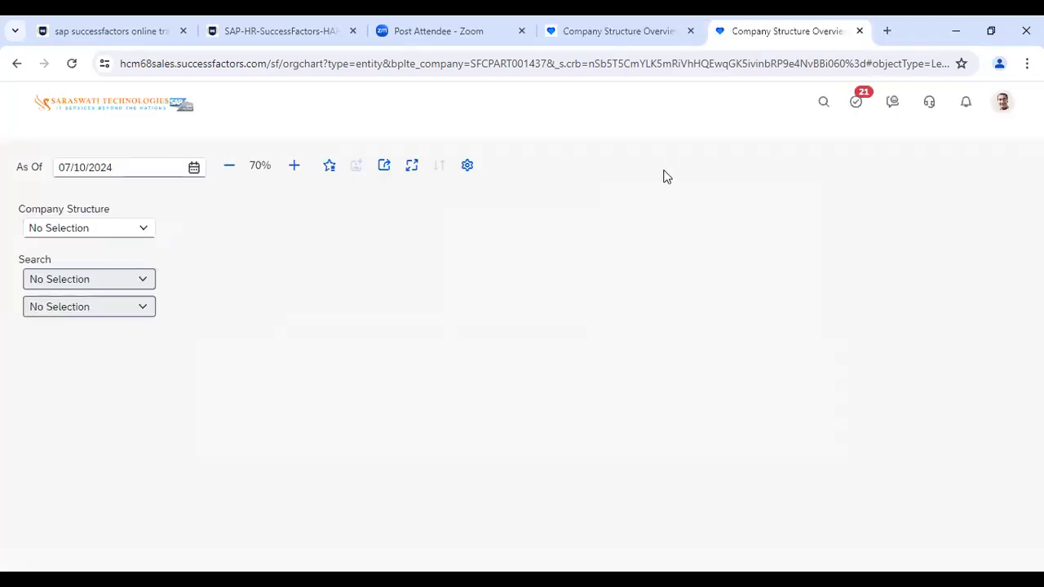
pyautogui.click(785, 102)
pyautogui.click(695, 97)
pyautogui.write('manage')
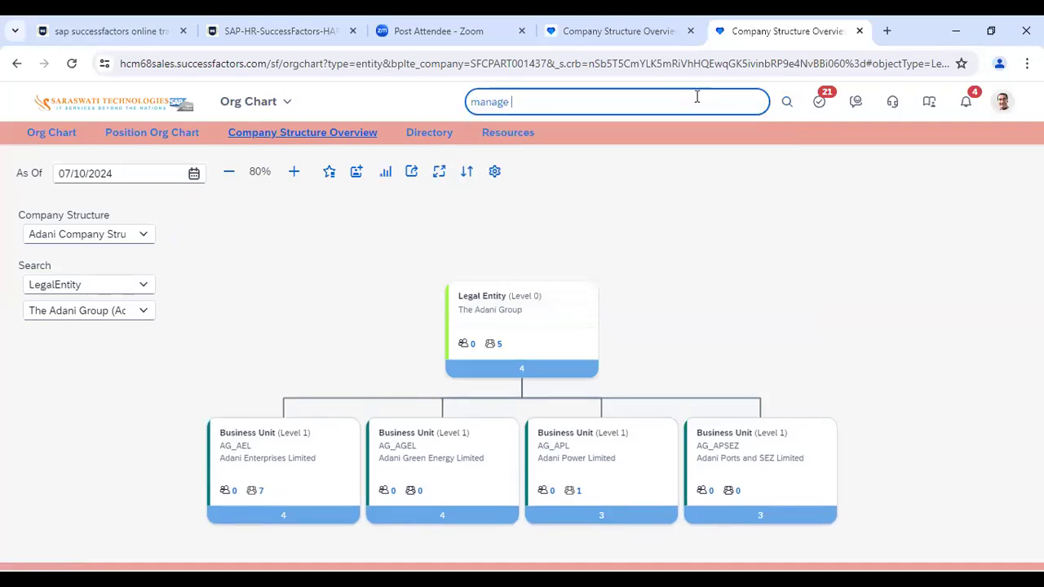
pyautogui.write(' data')
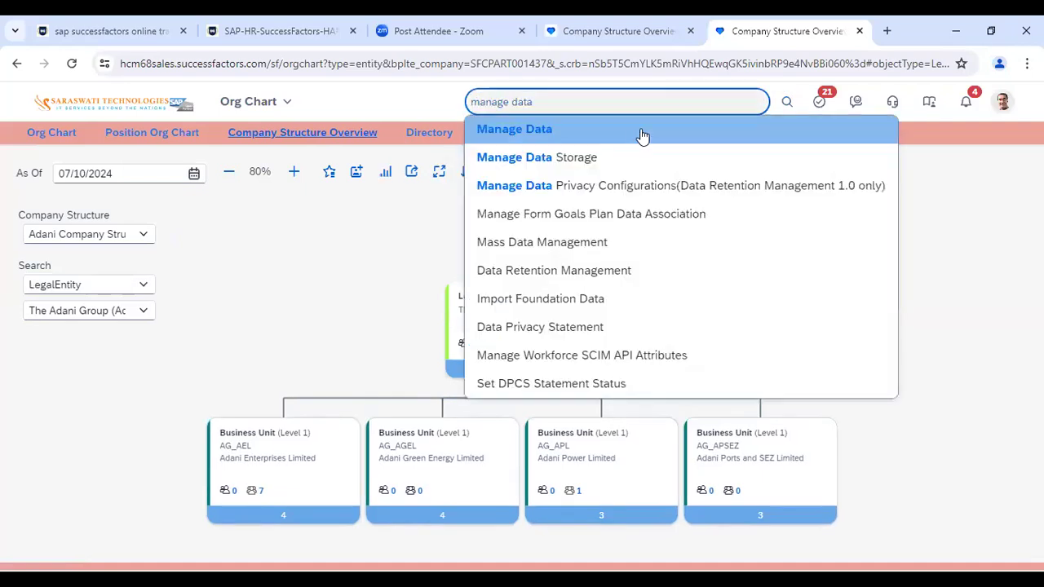
pyautogui.click(587, 130)
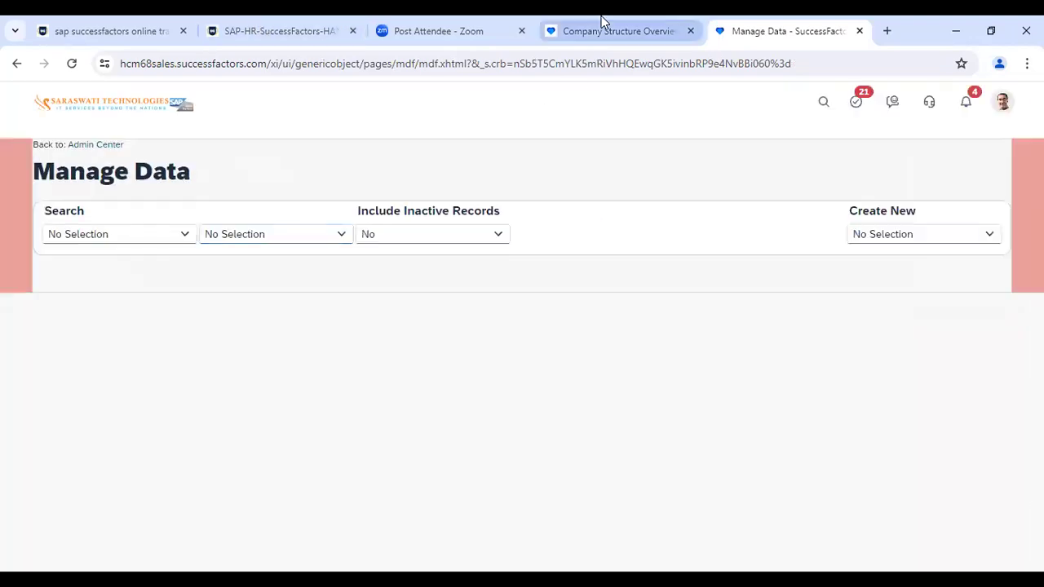
pyautogui.click(601, 25)
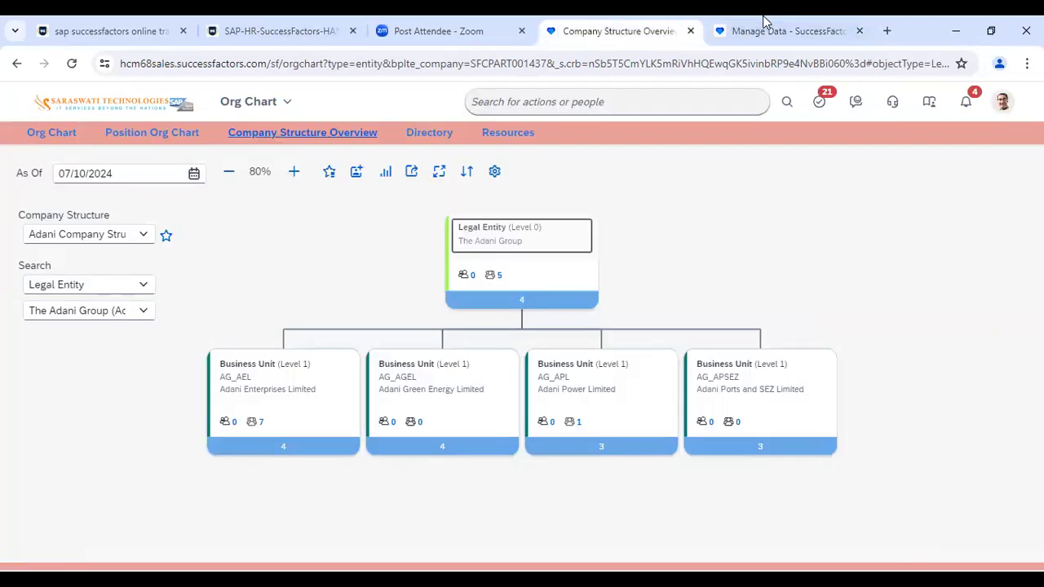
pyautogui.click(761, 24)
pyautogui.click(192, 222)
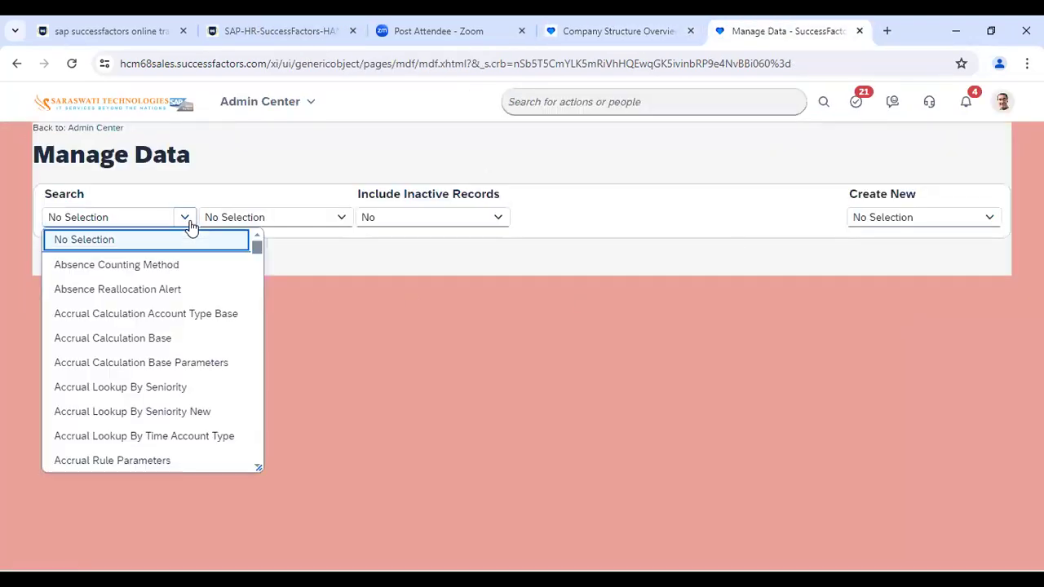
pyautogui.click(187, 219)
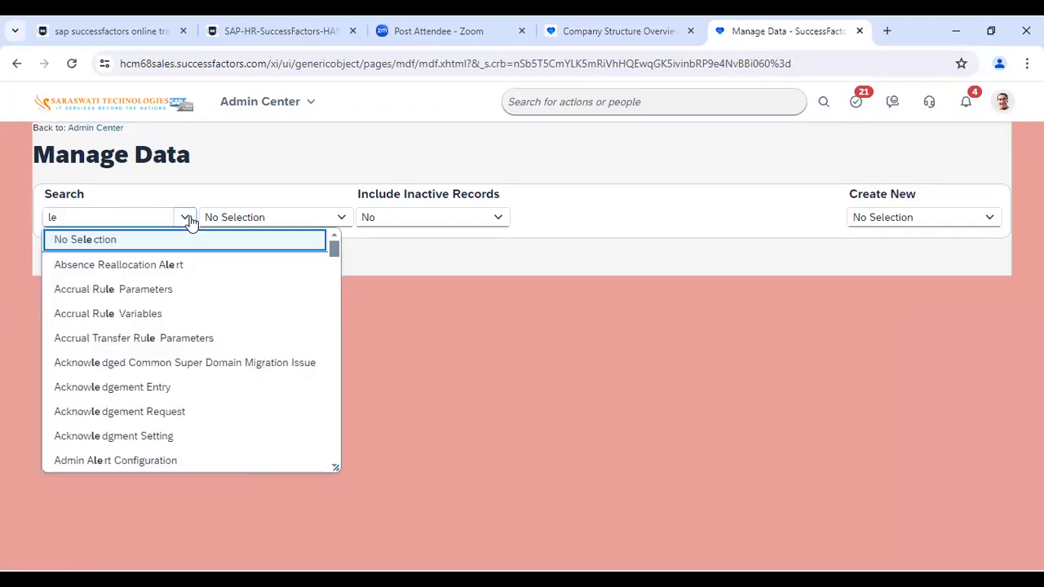
pyautogui.click(227, 160)
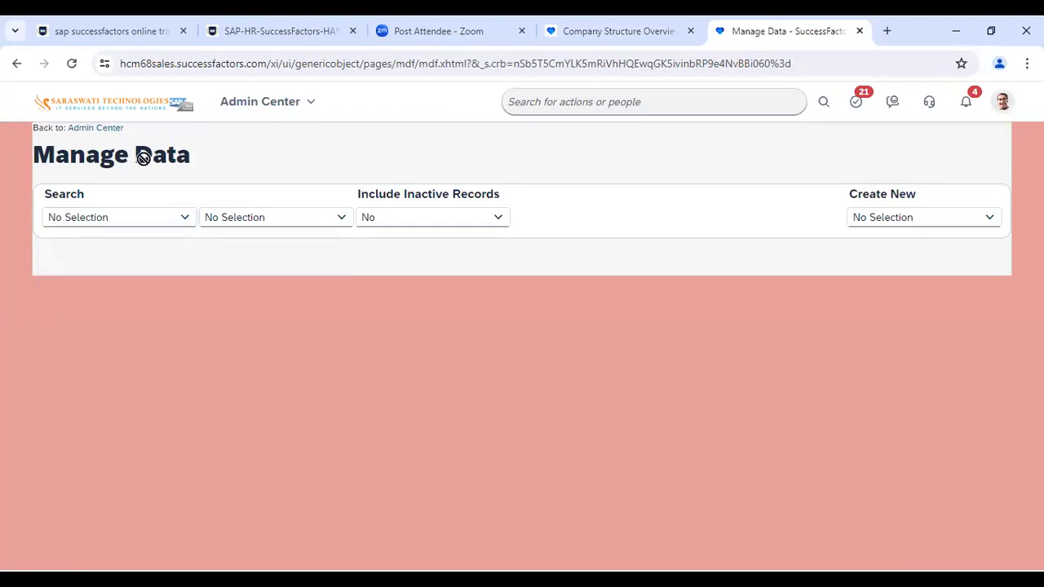
pyautogui.moveTo(34, 157); pyautogui.dragTo(194, 170)
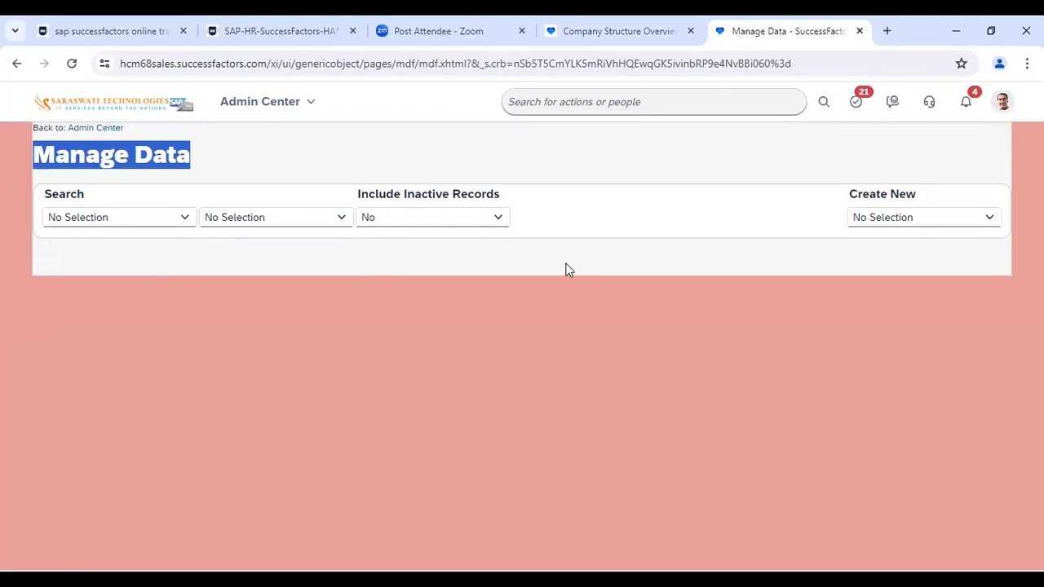
# - Look through the object types that can be created in Manage Data
pyautogui.click(999, 224)
pyautogui.scroll(-5, 891, 359)
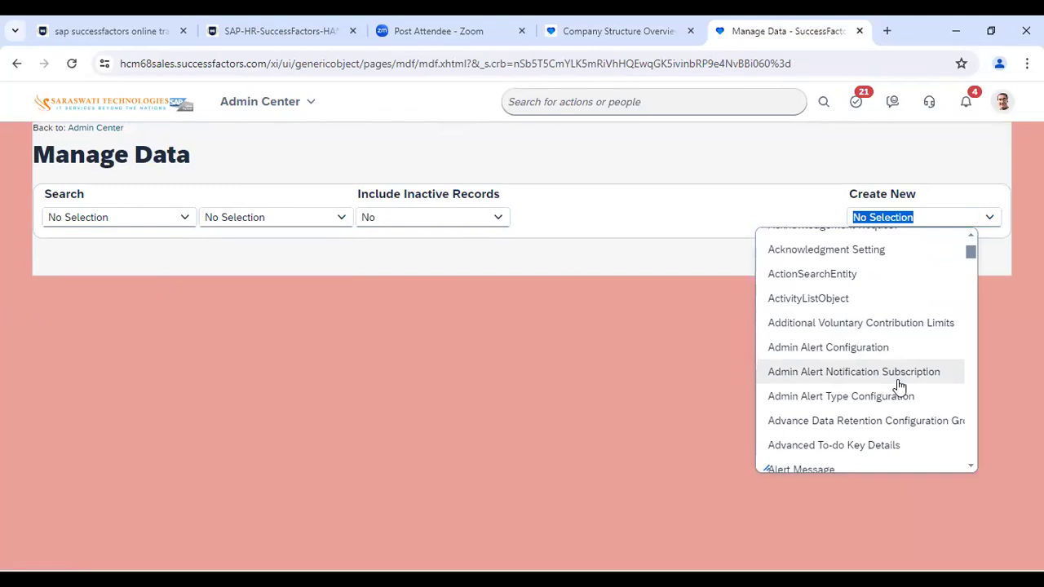
pyautogui.scroll(-2, 896, 391)
pyautogui.scroll(-2, 897, 391)
pyautogui.scroll(2, 870, 259)
pyautogui.scroll(4, 871, 259)
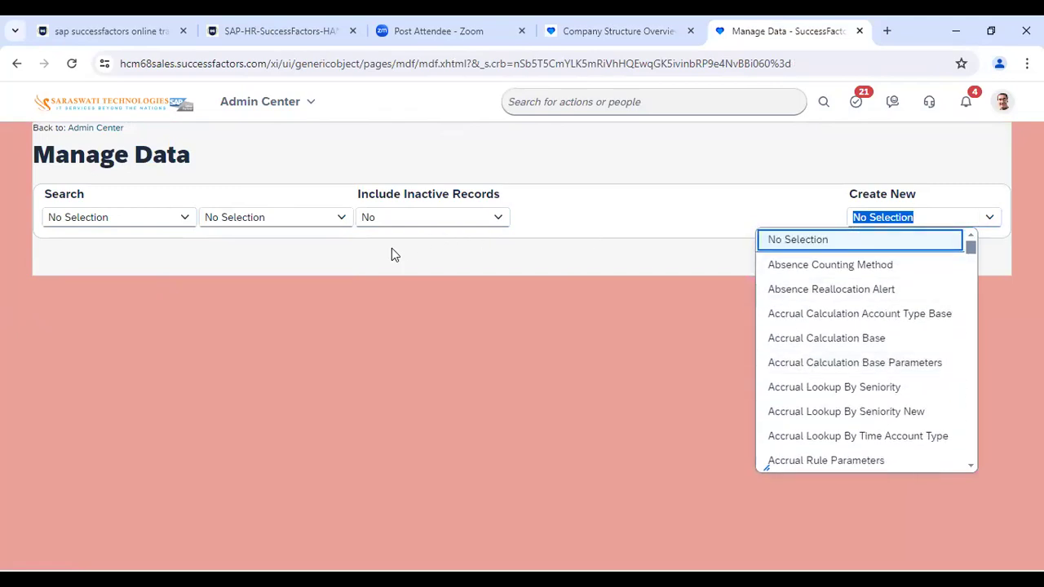
# - Duplicate the Manage Data browser tab and open Manage Organization, Pay and Job Structures in the duplicate through the action search
pyautogui.rightClick(778, 34)
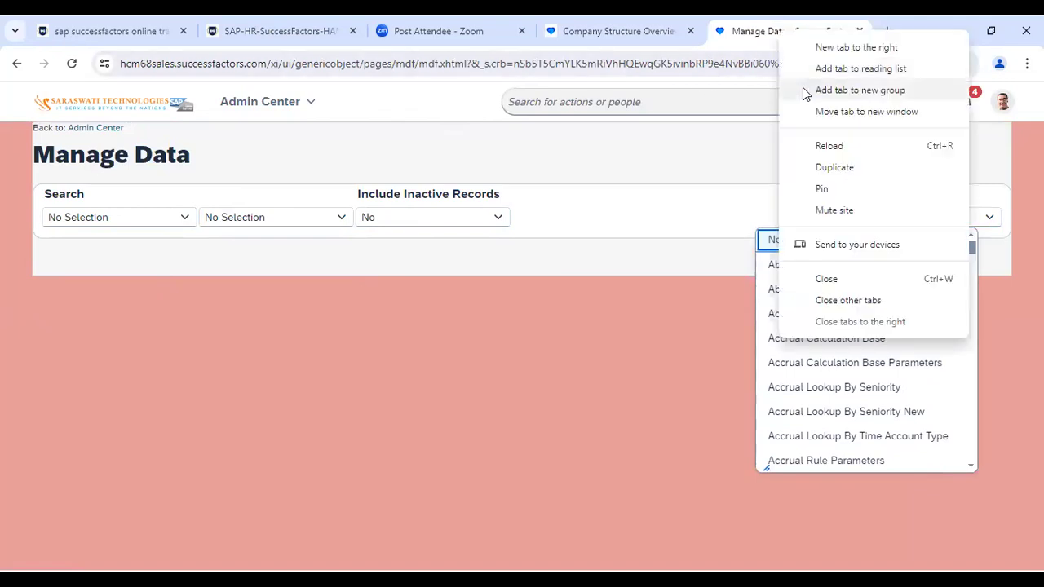
pyautogui.click(813, 168)
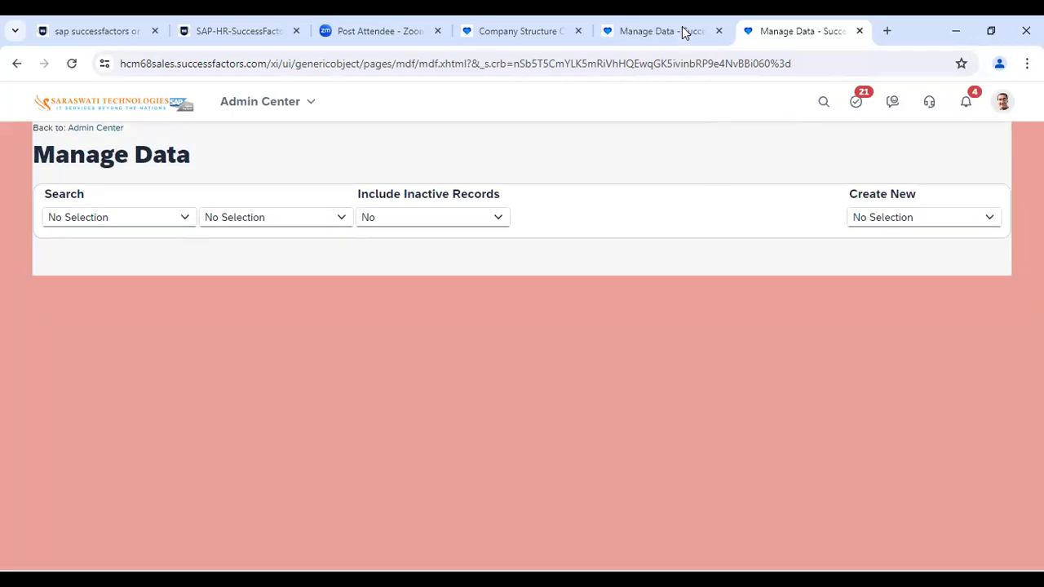
pyautogui.click(680, 29)
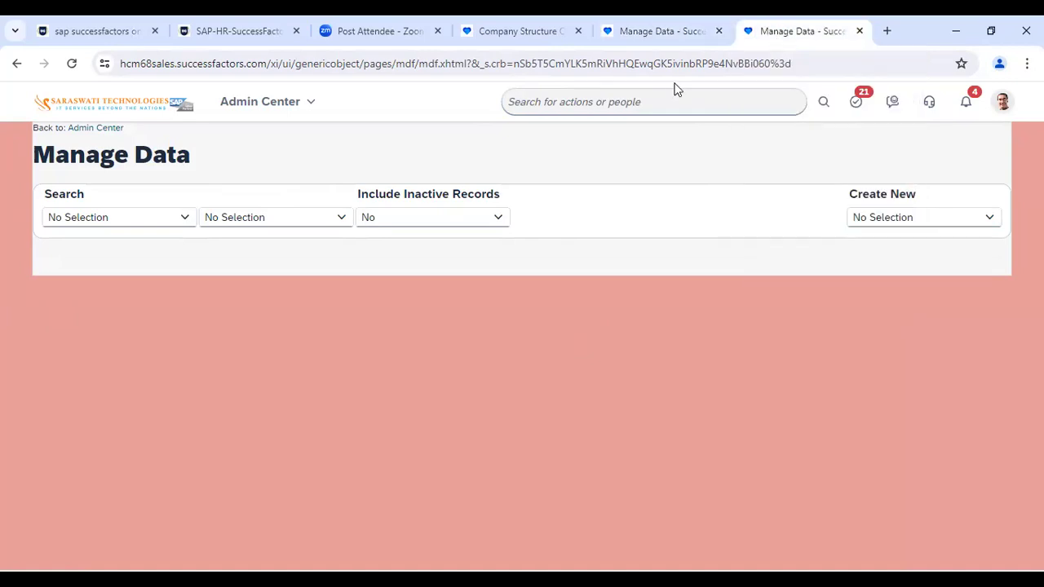
pyautogui.click(674, 98)
pyautogui.write('manage ')
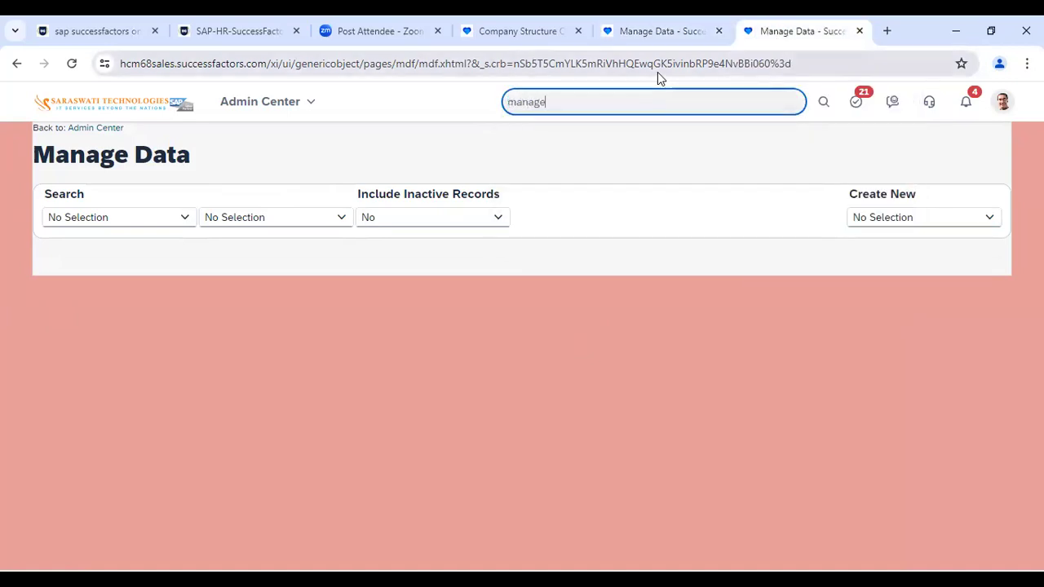
pyautogui.write('job pay')
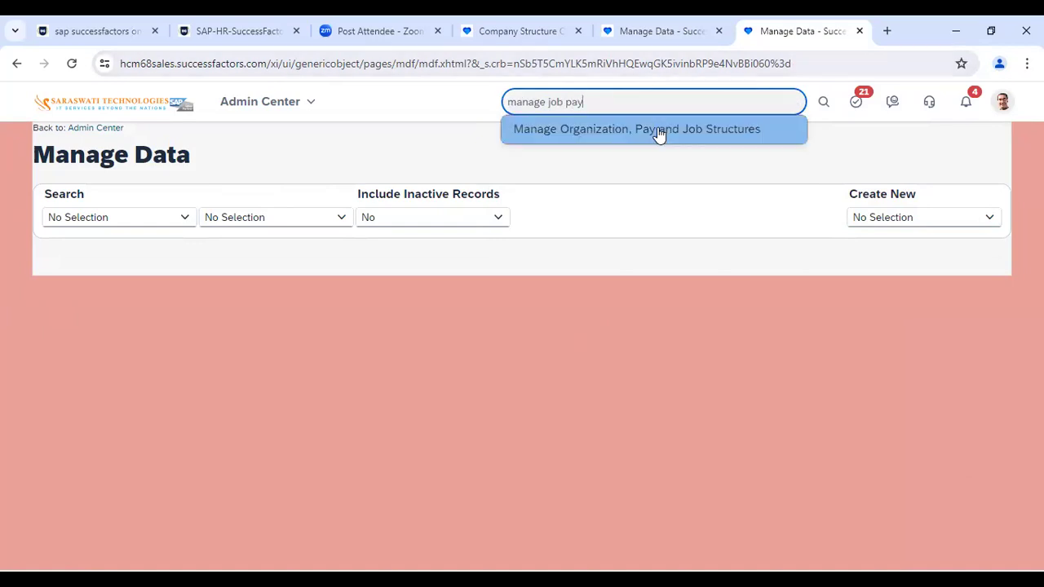
pyautogui.click(657, 127)
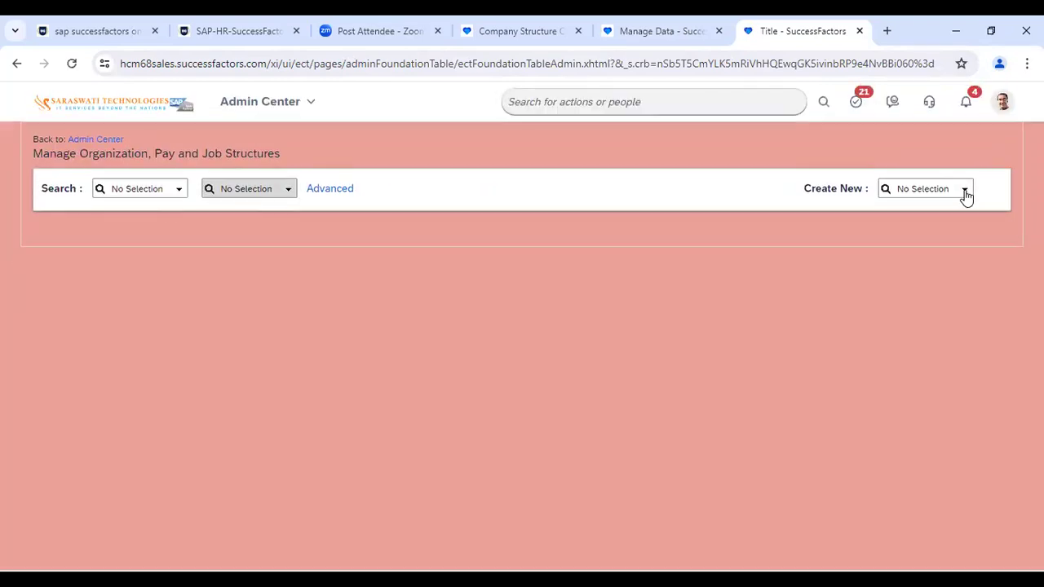
# - Look through the object types that can be created in Manage Organization, Pay and Job Structures
pyautogui.click(963, 190)
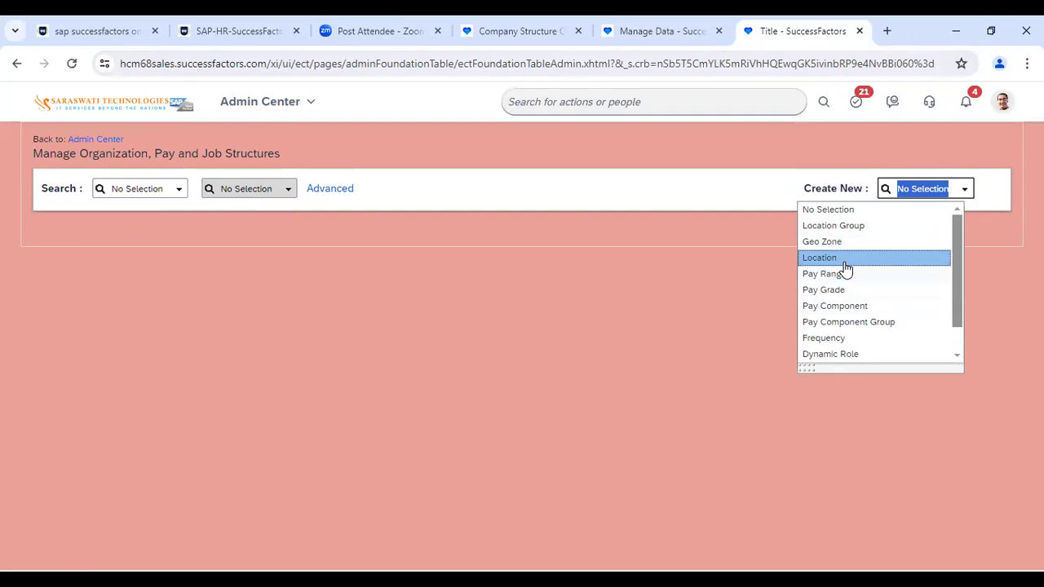
pyautogui.scroll(-1, 880, 340)
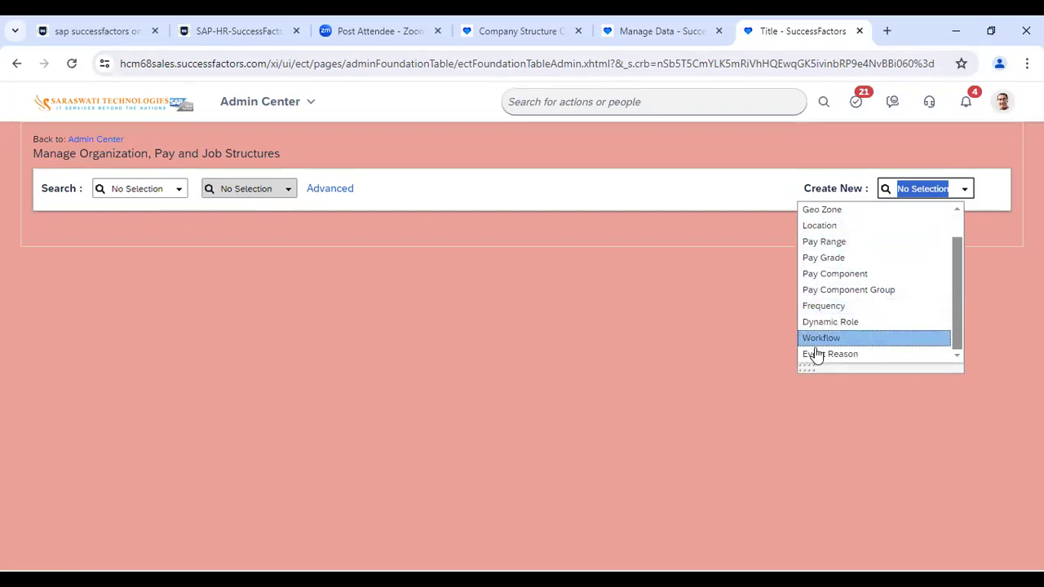
pyautogui.scroll(1, 875, 292)
pyautogui.scroll(1, 875, 269)
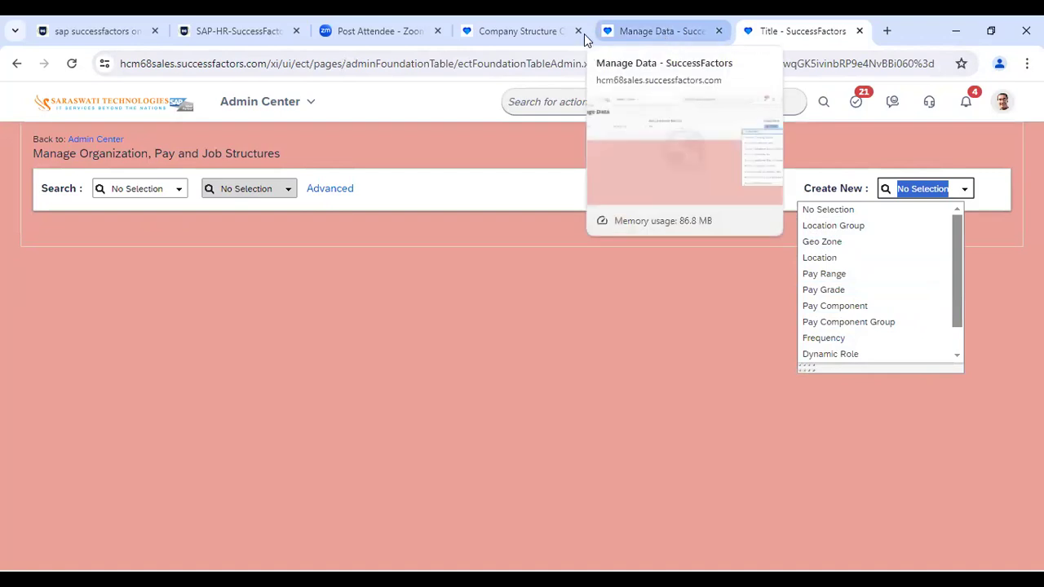
# - Expand the divisions under the Adani Power Limited business unit in the Company Structure Overview
pyautogui.click(520, 33)
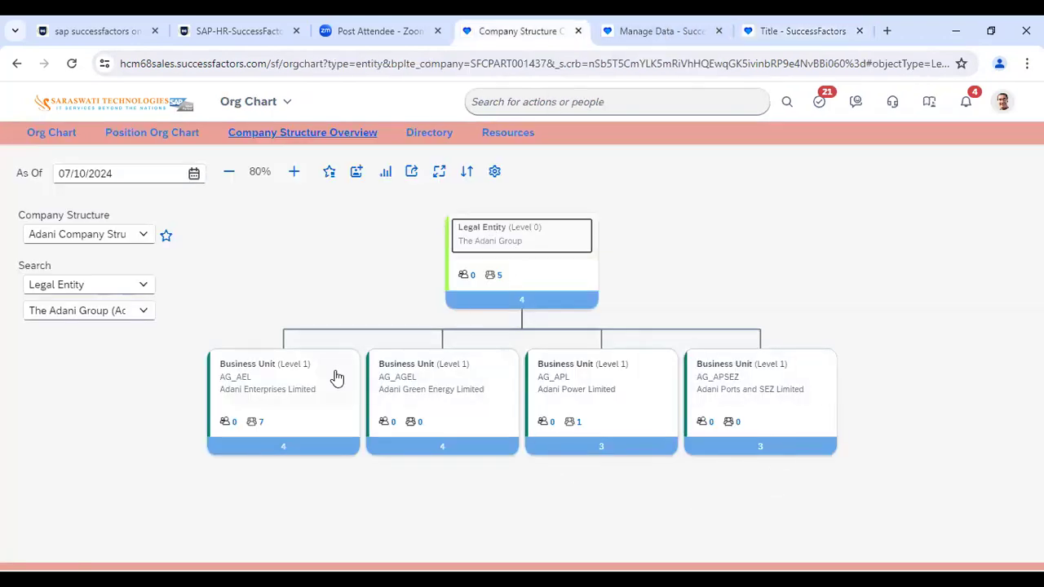
pyautogui.click(576, 450)
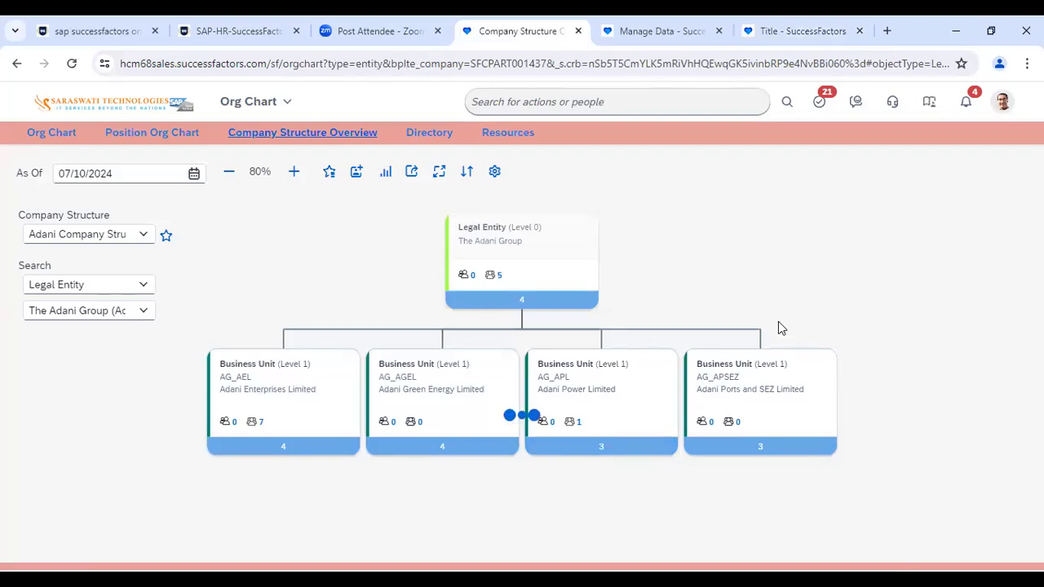
pyautogui.click(764, 41)
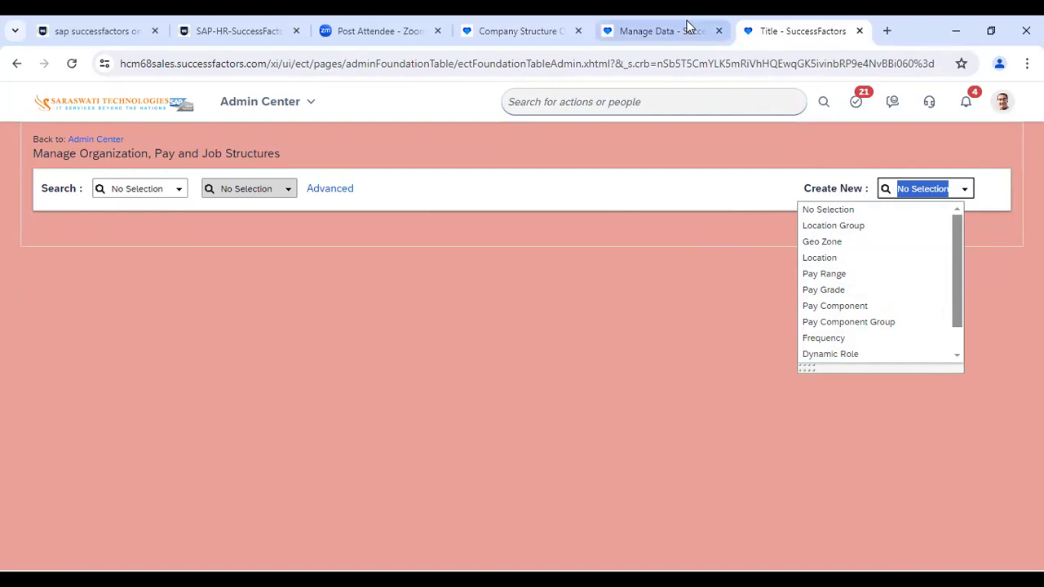
# - Search Manage Data by Legal Entity for The Adani Group and open its record
pyautogui.click(687, 31)
pyautogui.click(157, 209)
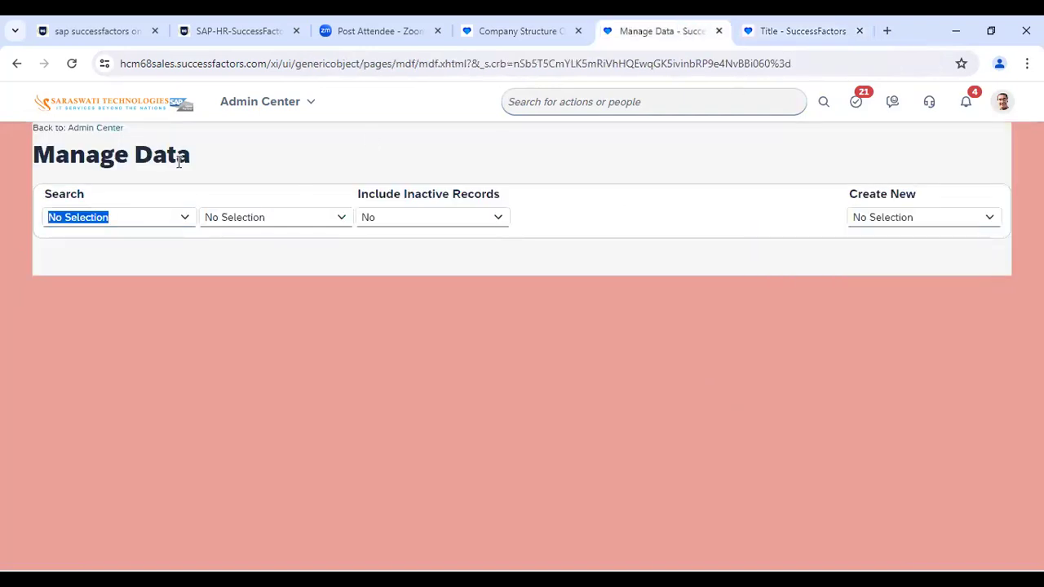
pyautogui.write('legal')
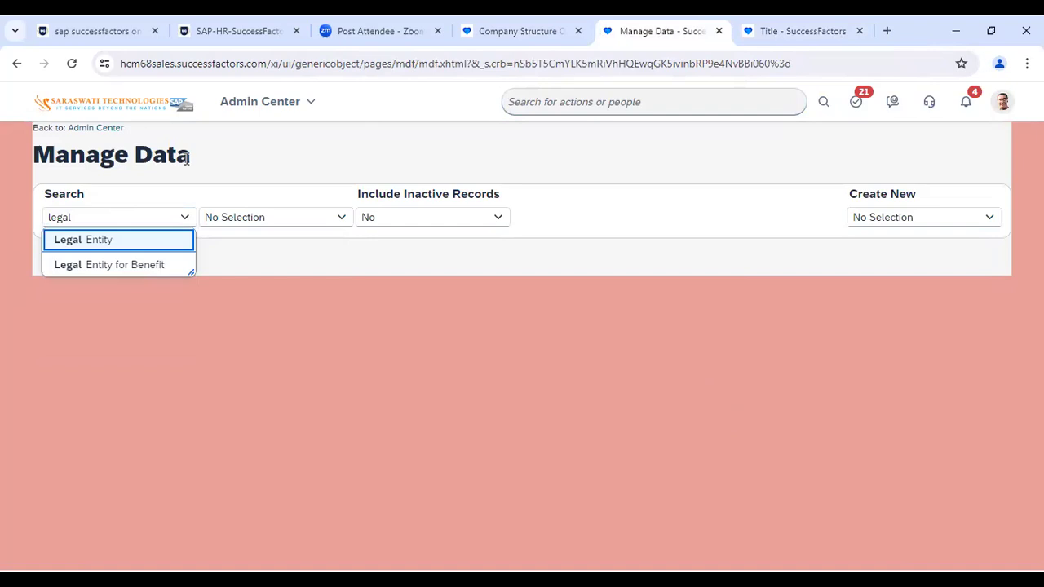
pyautogui.click(159, 240)
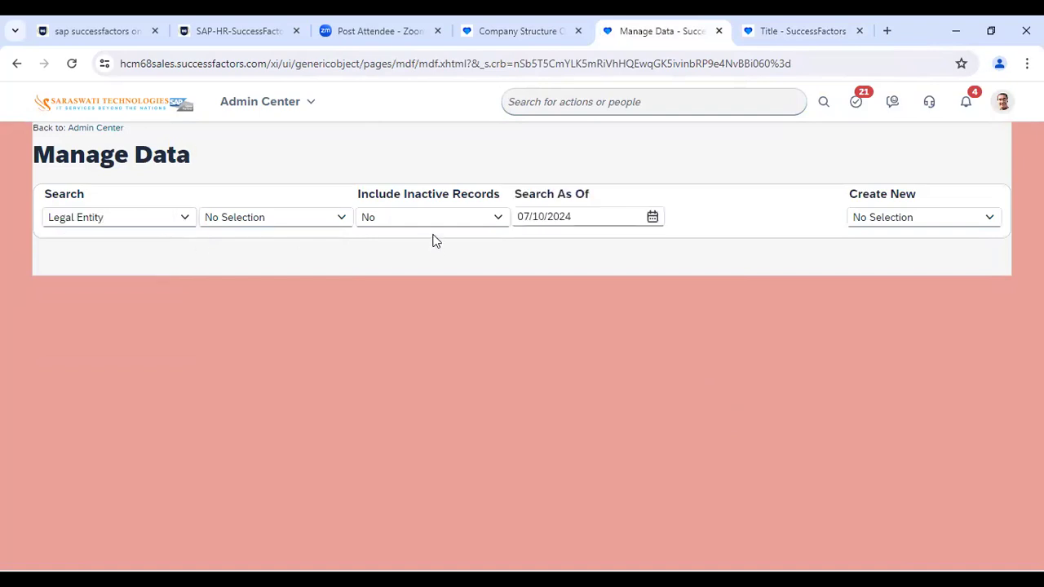
pyautogui.click(497, 31)
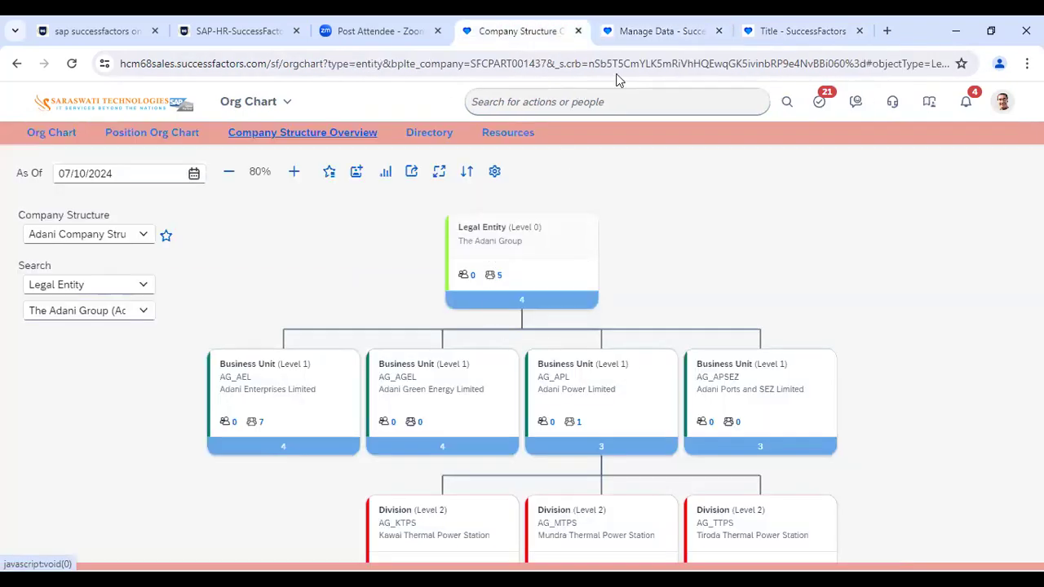
pyautogui.click(661, 31)
pyautogui.click(250, 220)
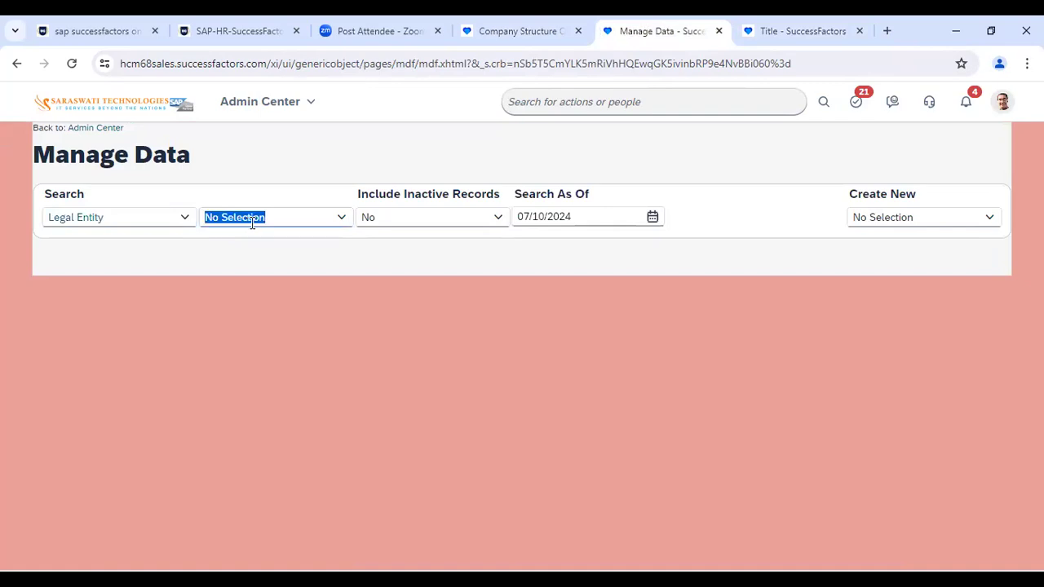
pyautogui.write('adani')
pyautogui.click(256, 243)
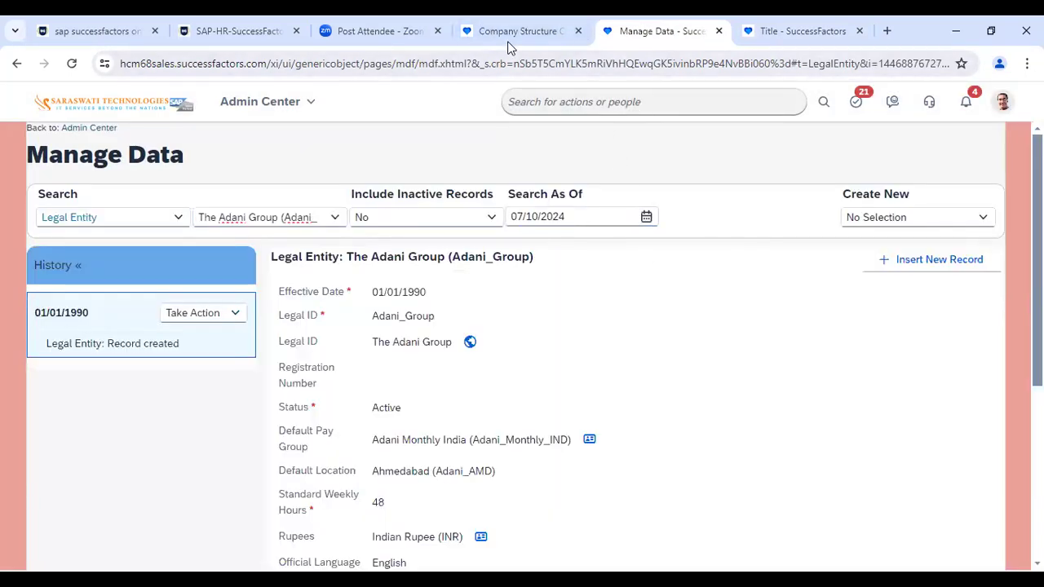
# - Compare the company structure chart with the legal entity record and review all of the record's fields
pyautogui.click(492, 34)
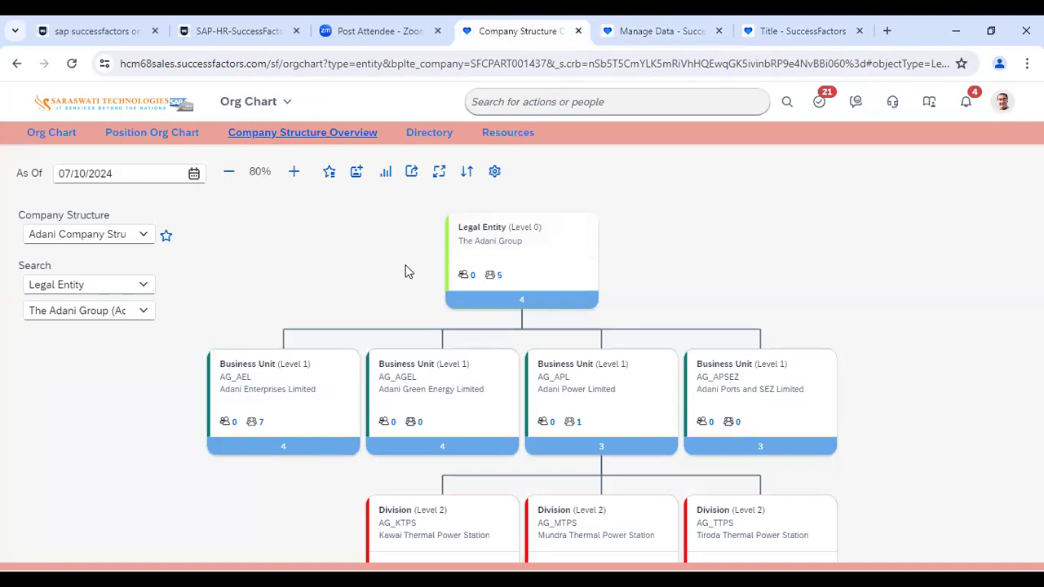
pyautogui.click(640, 34)
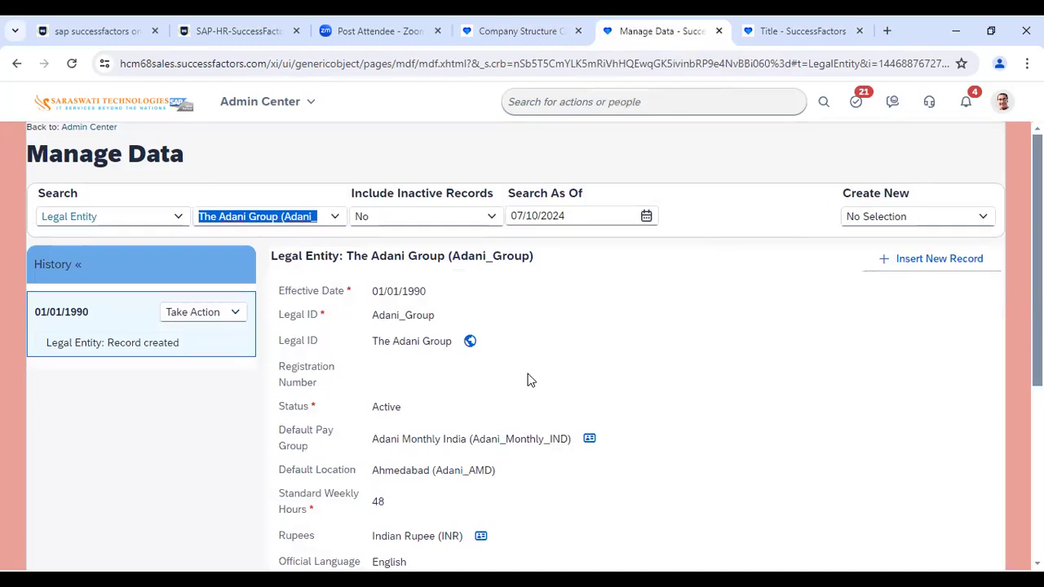
pyautogui.scroll(-1, 489, 351)
pyautogui.scroll(-2, 573, 272)
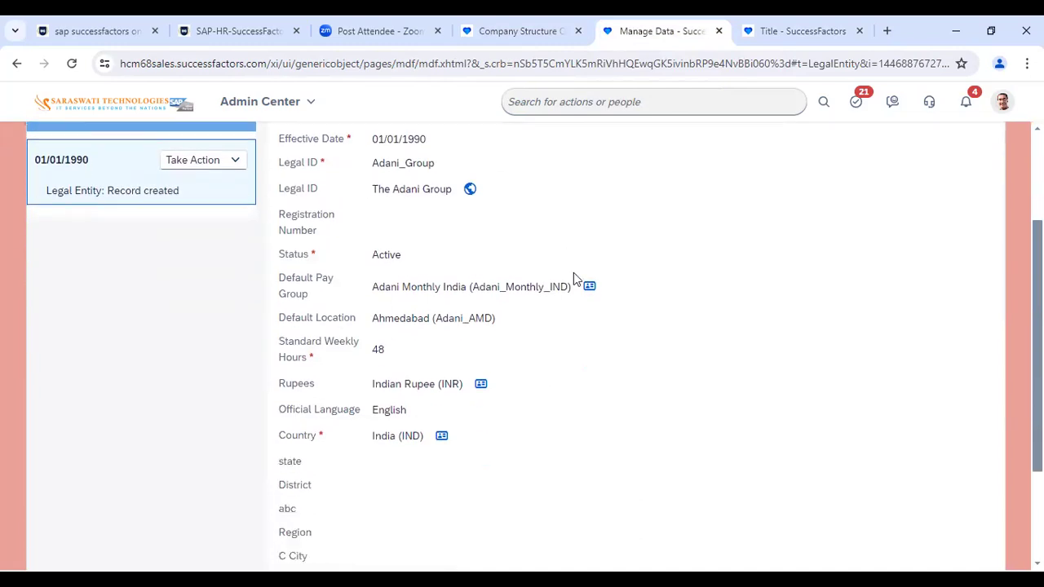
pyautogui.scroll(-1, 591, 293)
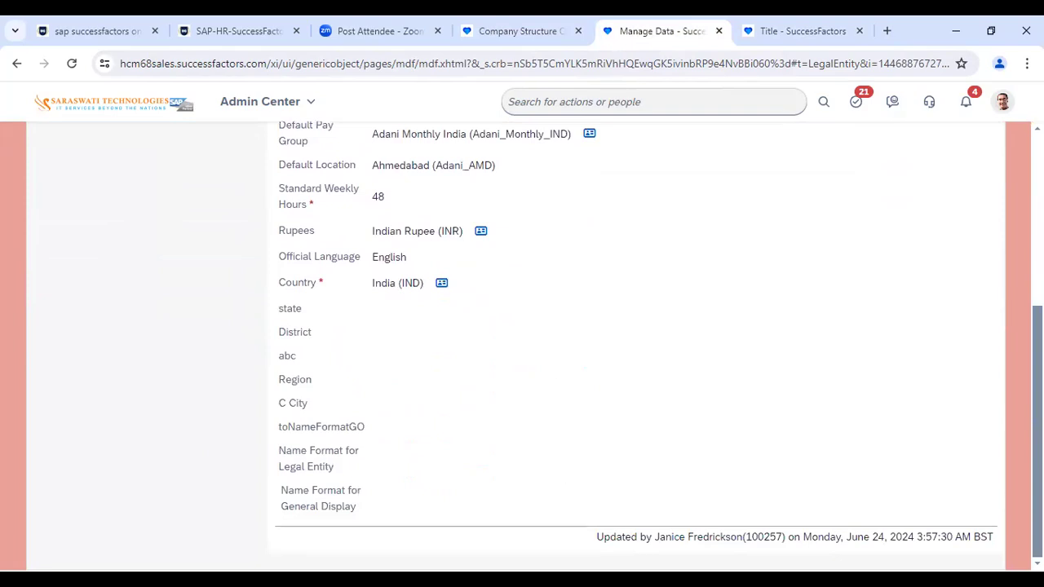
pyautogui.scroll(1, 372, 302)
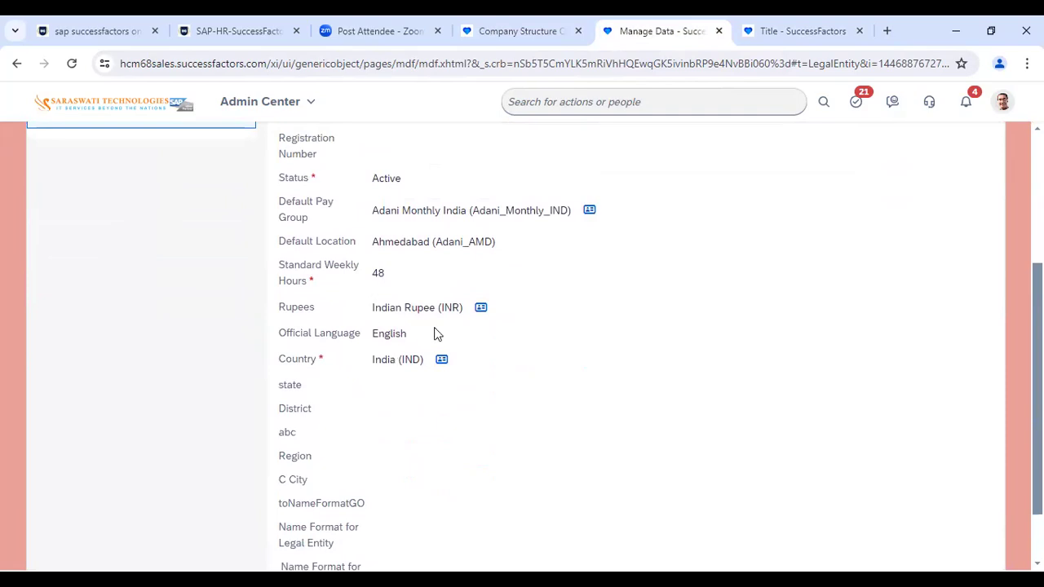
pyautogui.scroll(2, 327, 248)
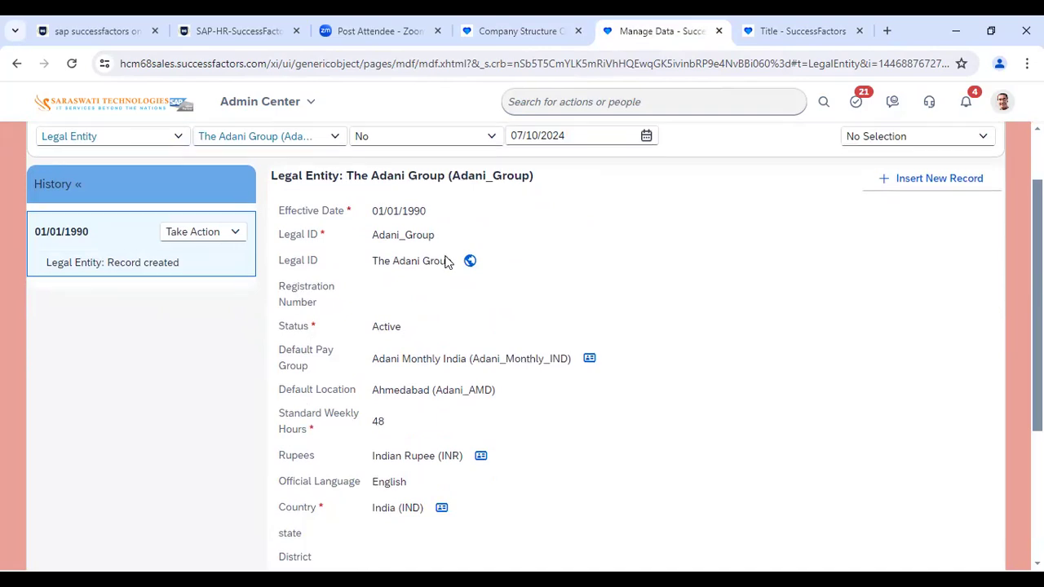
pyautogui.scroll(-1, 298, 312)
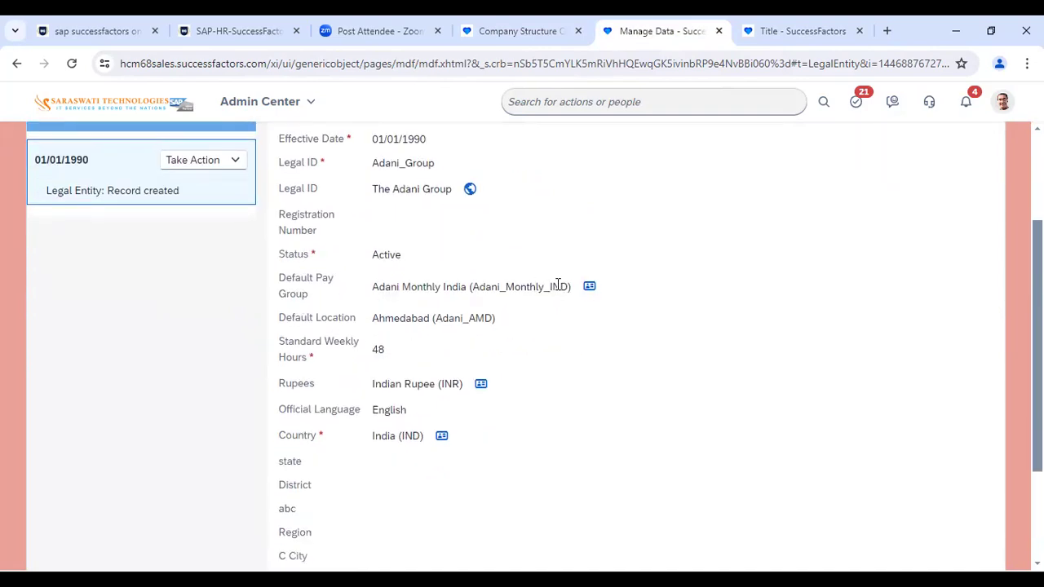
# - Examine the Default Pay Group and Standard Weekly Hours fields of The Adani Group's legal entity record
pyautogui.moveTo(571, 287); pyautogui.dragTo(370, 298)
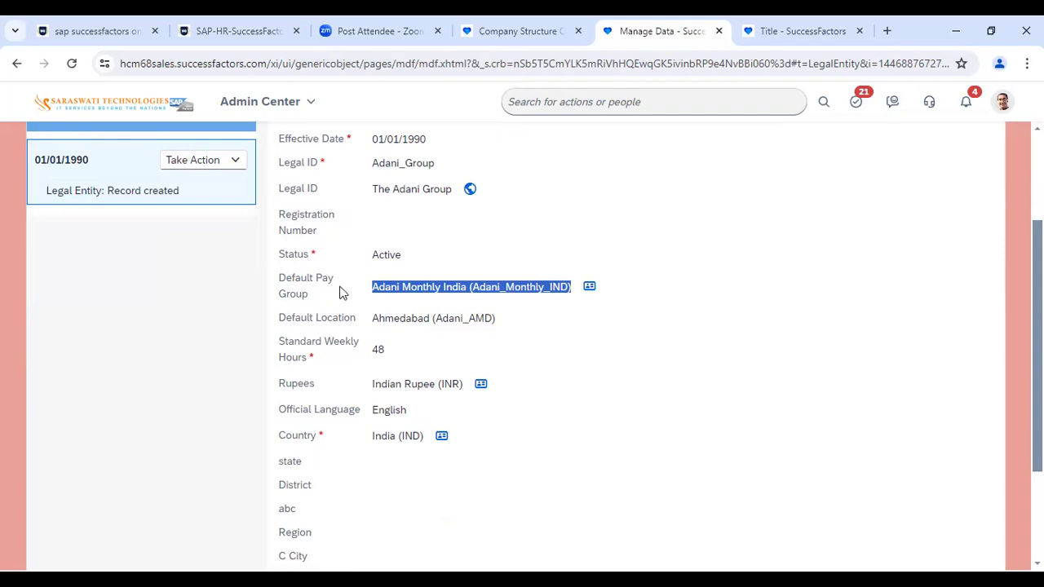
pyautogui.moveTo(281, 278); pyautogui.dragTo(326, 298)
pyautogui.scroll(-1, 355, 339)
pyautogui.scroll(-1, 355, 339)
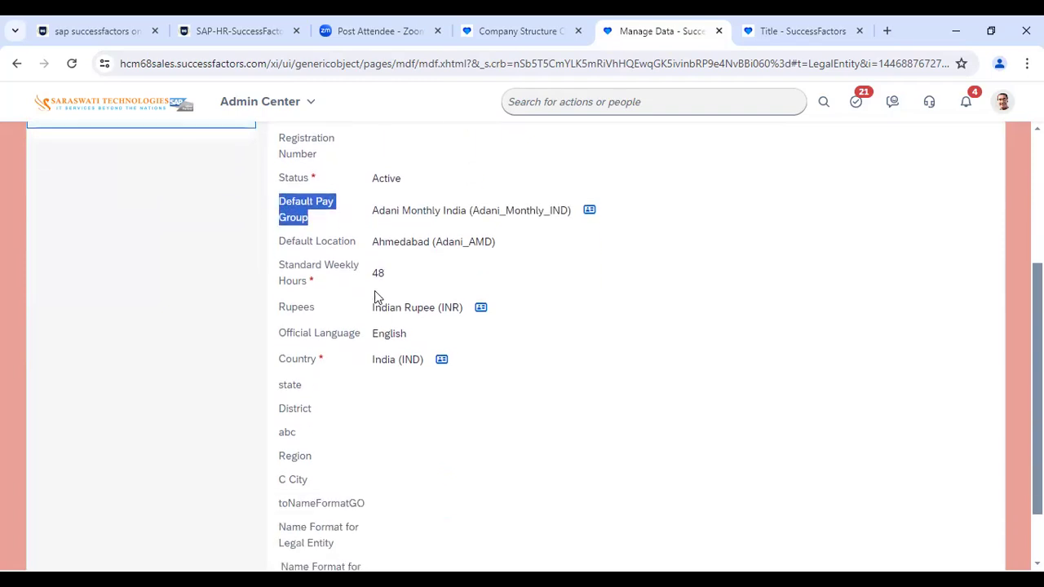
pyautogui.doubleClick(377, 272)
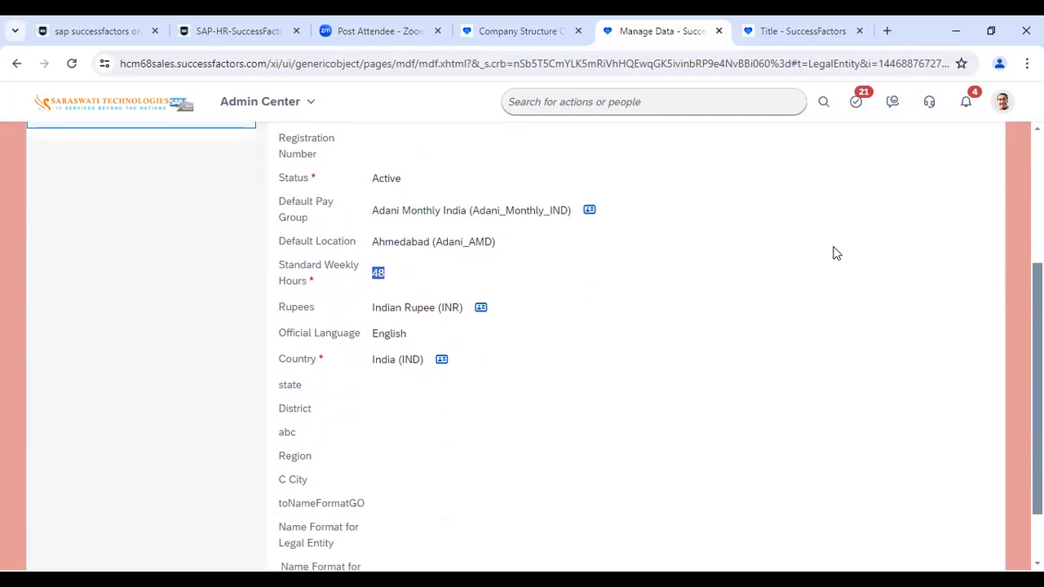
# - Match the Legal Entity node in the company structure chart to The Adani Group's record and recheck the record down to its last fields
pyautogui.scroll(3, 624, 325)
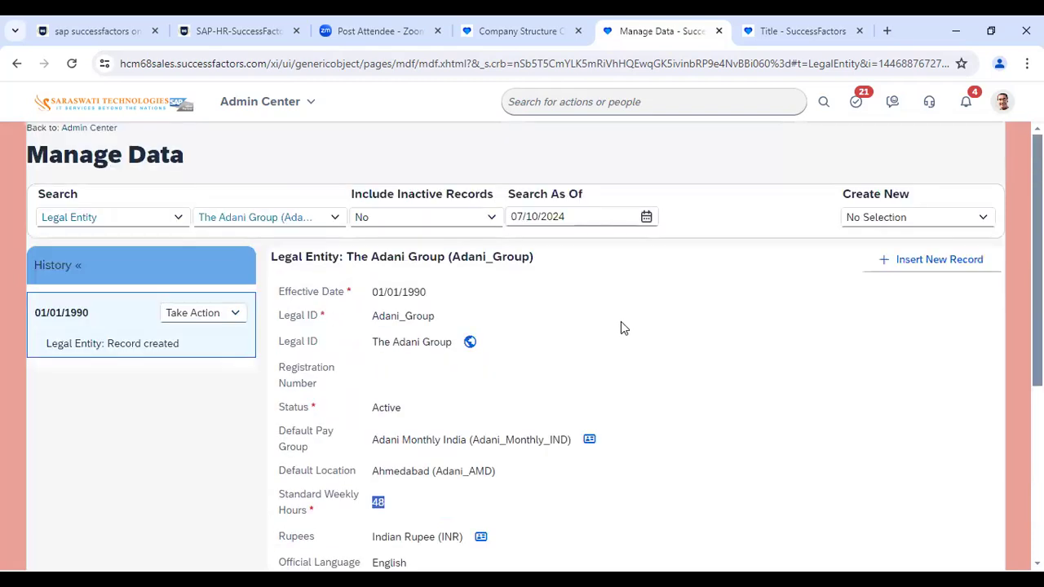
pyautogui.click(522, 31)
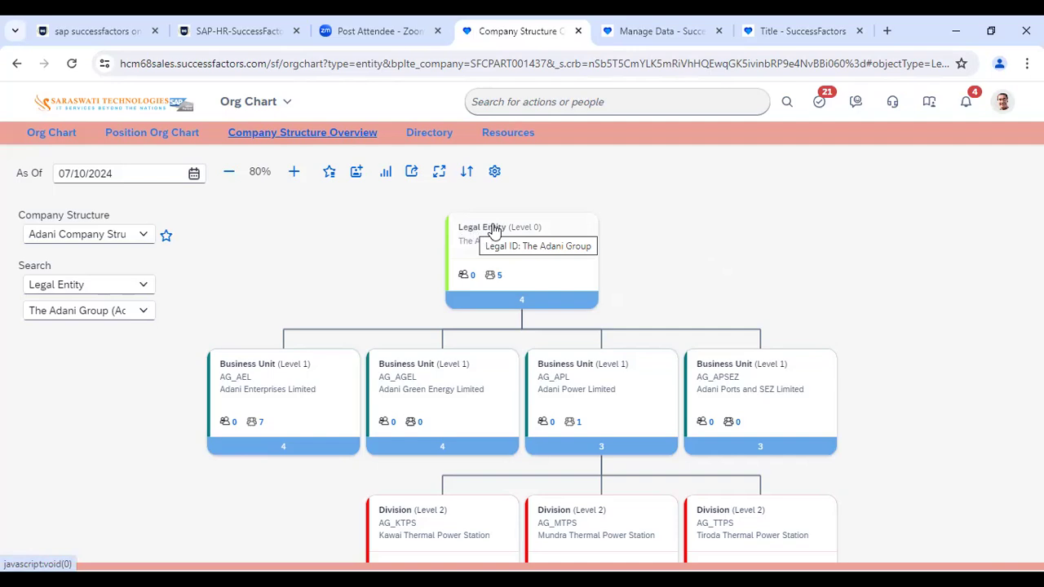
pyautogui.click(659, 31)
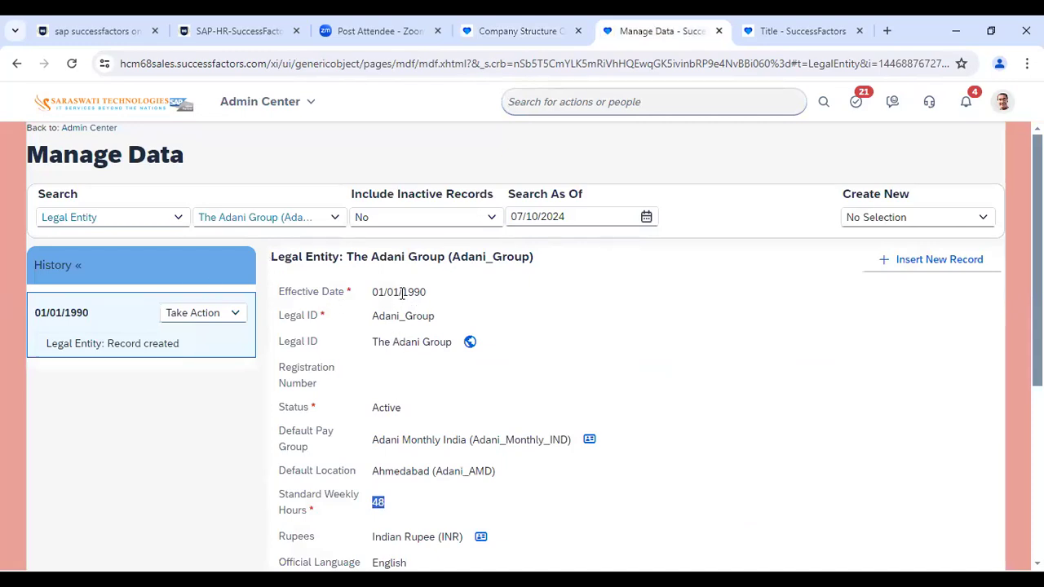
pyautogui.scroll(-1, 583, 330)
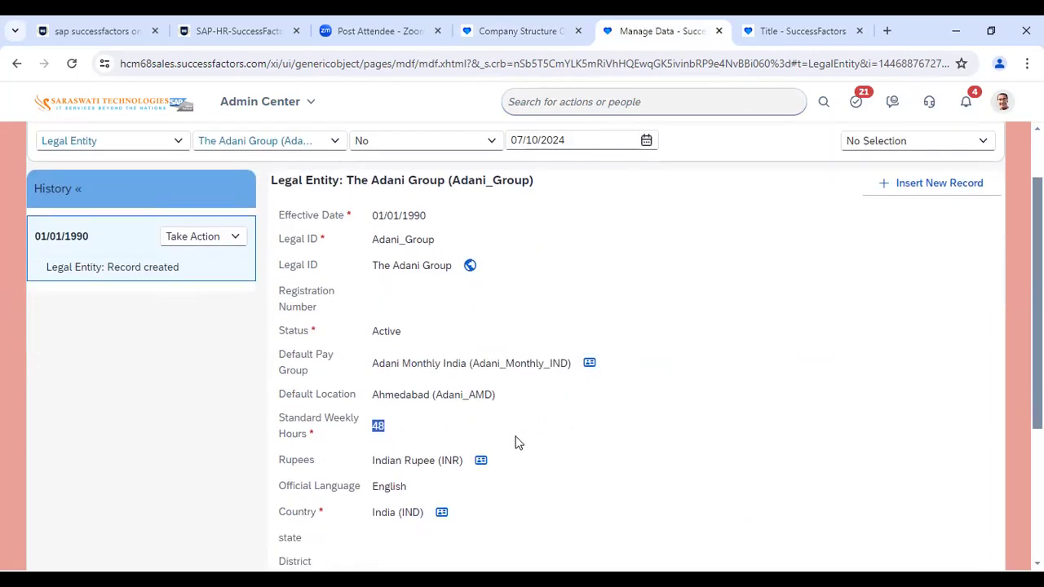
pyautogui.scroll(-3, 636, 424)
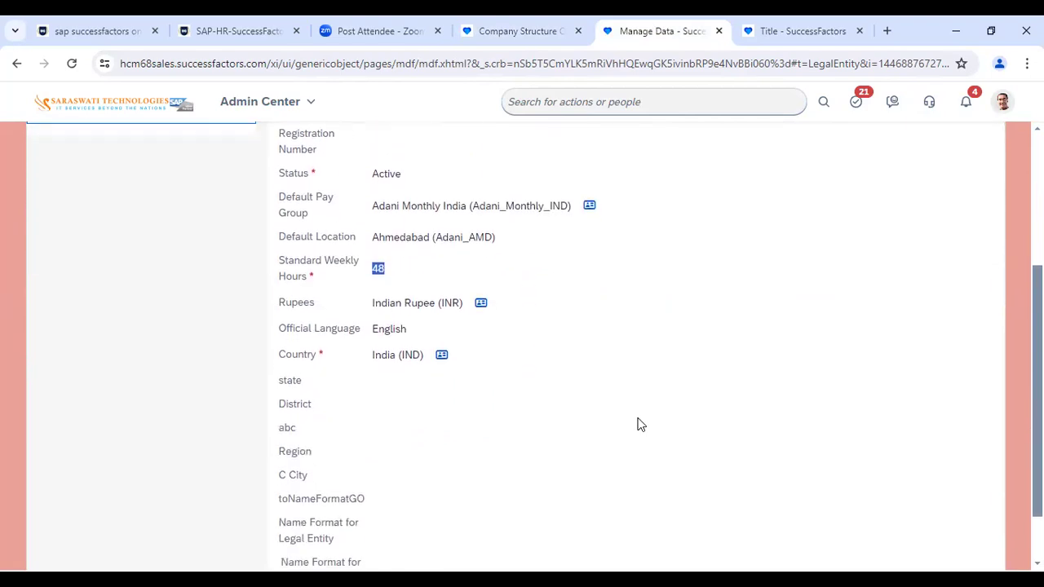
pyautogui.click(297, 311)
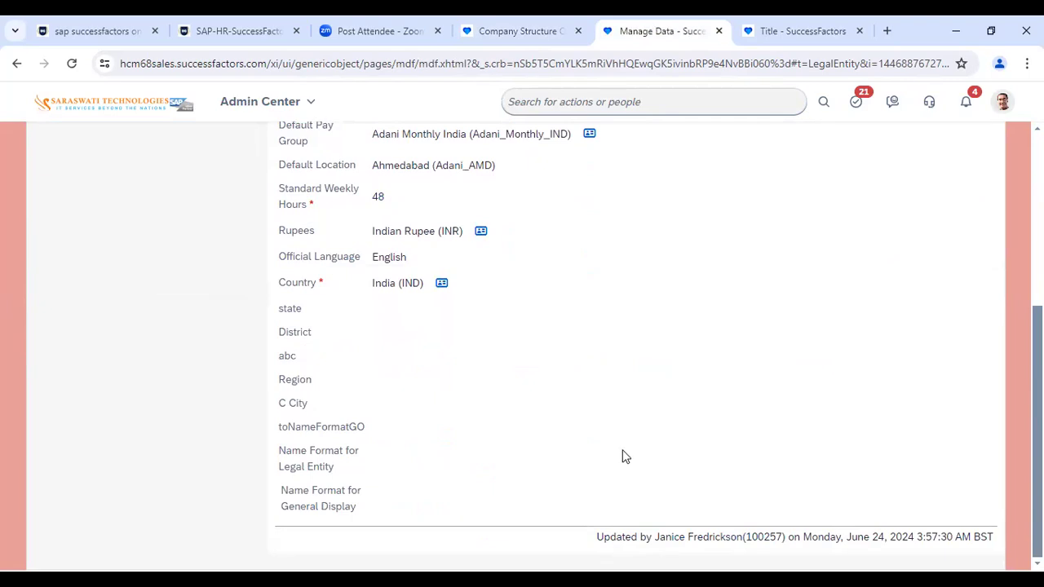
pyautogui.scroll(5, 635, 444)
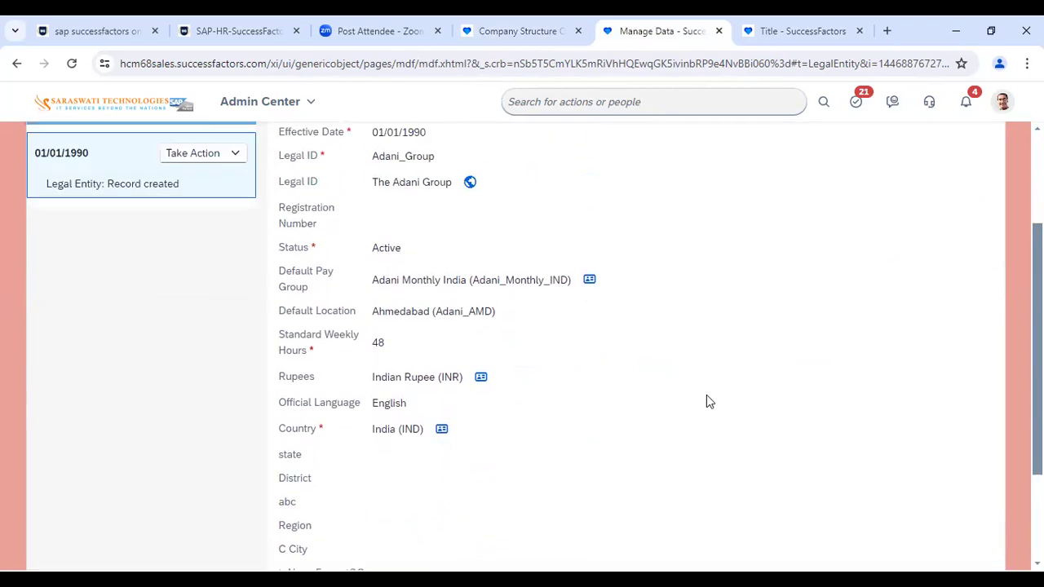
# - Open The Adani Group's 01/01/1990 legal entity record for correction and view the options of its state field and its other editable fields
pyautogui.click(214, 318)
pyautogui.click(226, 336)
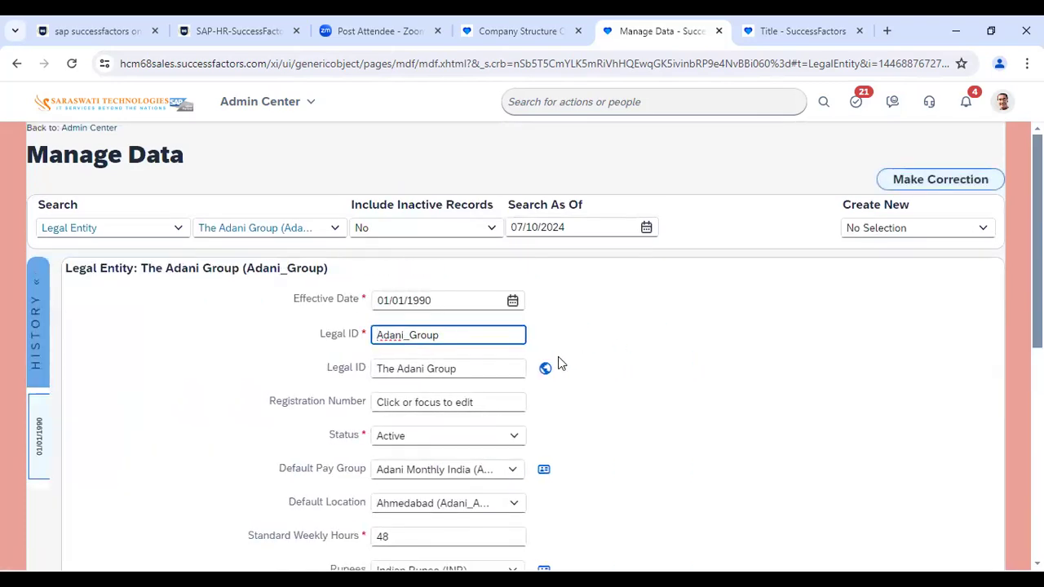
pyautogui.scroll(-5, 685, 366)
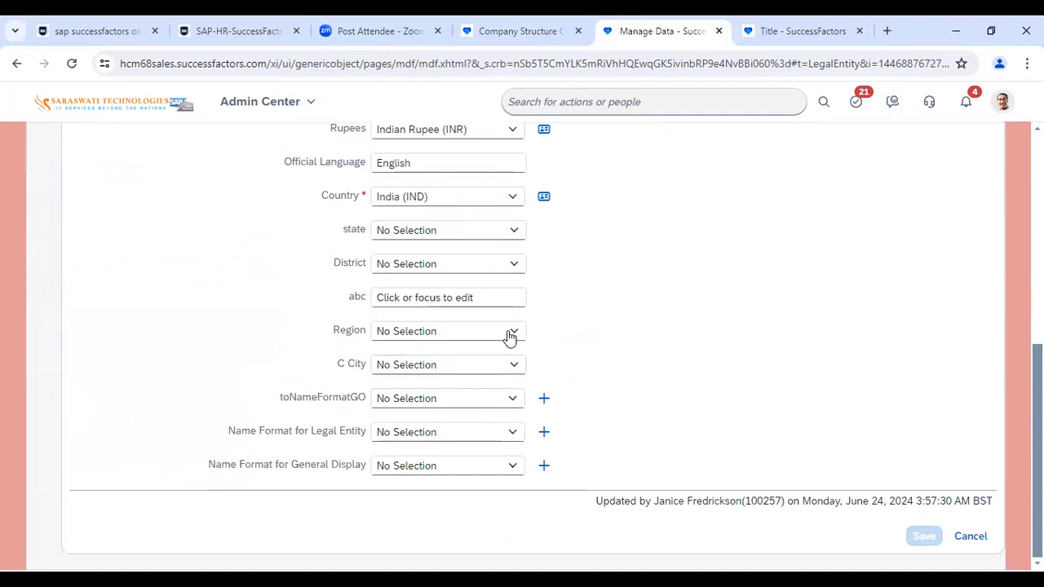
pyautogui.click(515, 236)
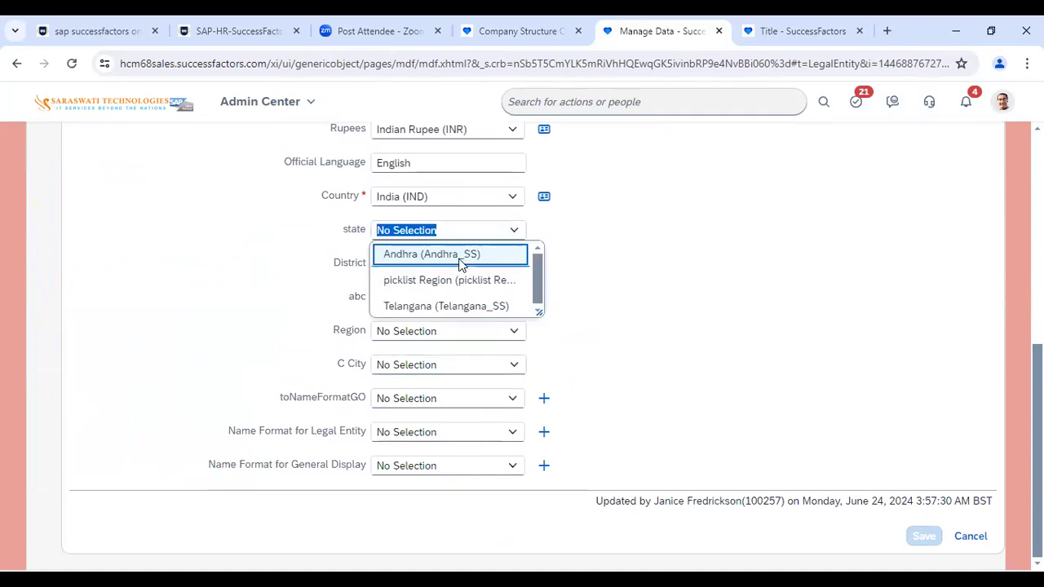
pyautogui.click(755, 331)
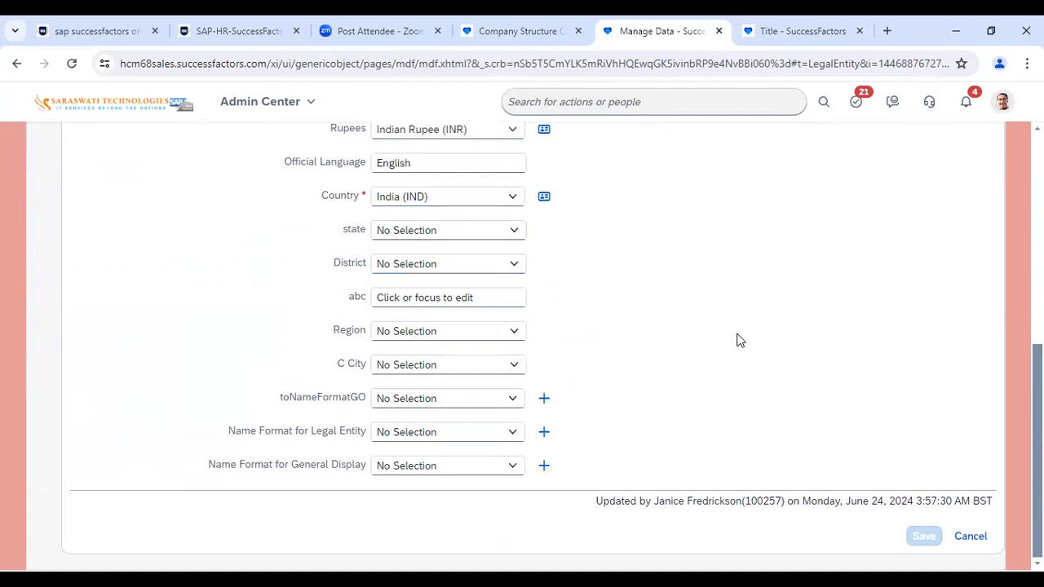
pyautogui.scroll(2, 738, 340)
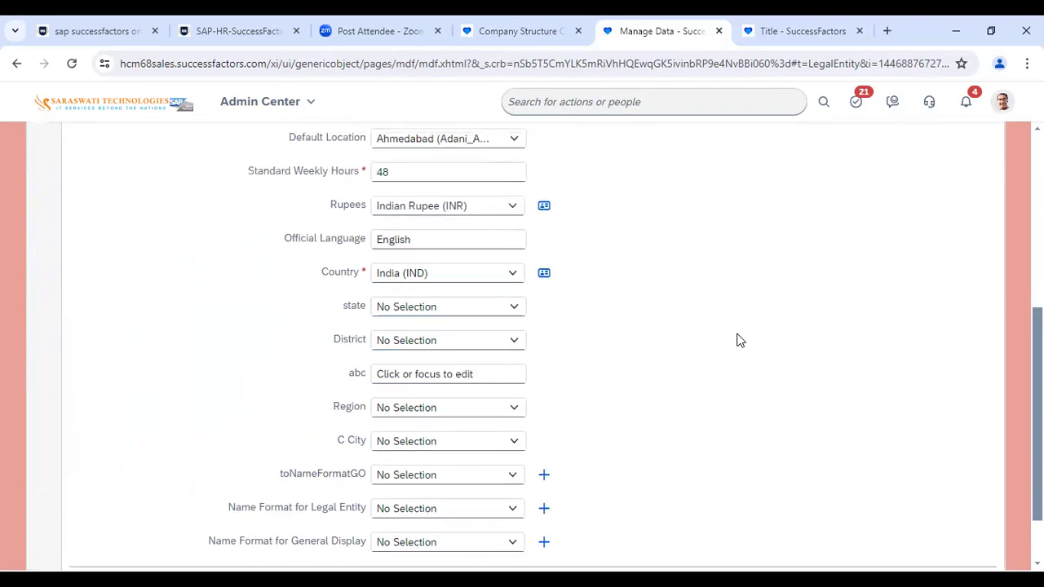
pyautogui.scroll(1, 737, 340)
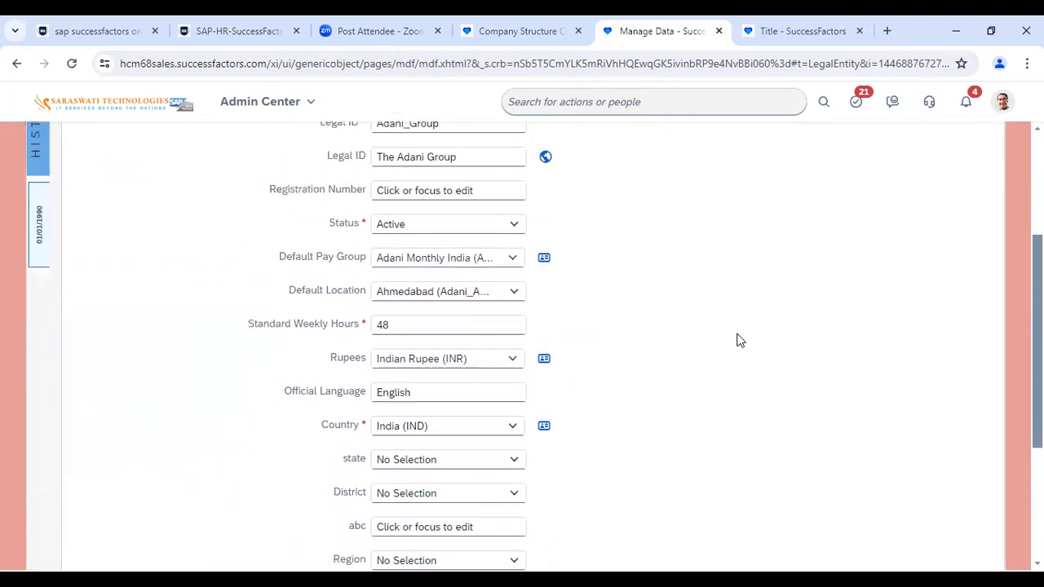
pyautogui.scroll(2, 738, 339)
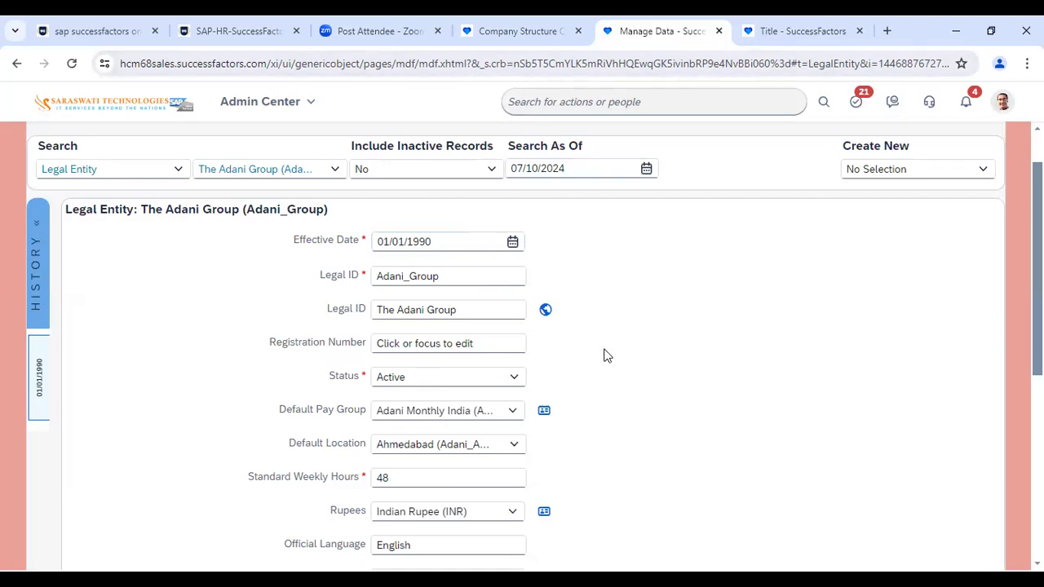
# - Look at the business units in the company structure chart and set the Manage Data search object to Business Unit
pyautogui.click(493, 31)
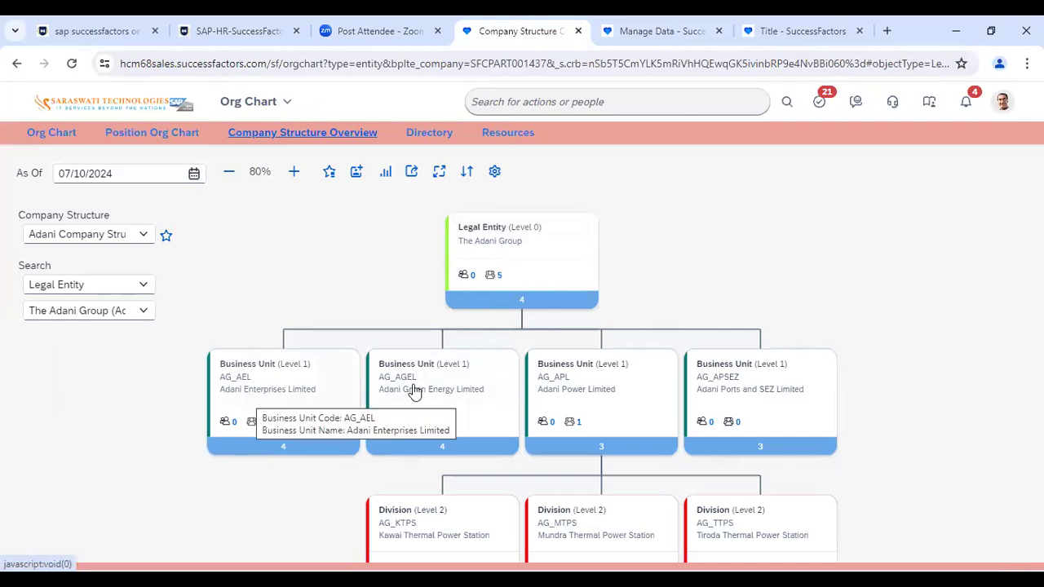
pyautogui.click(653, 32)
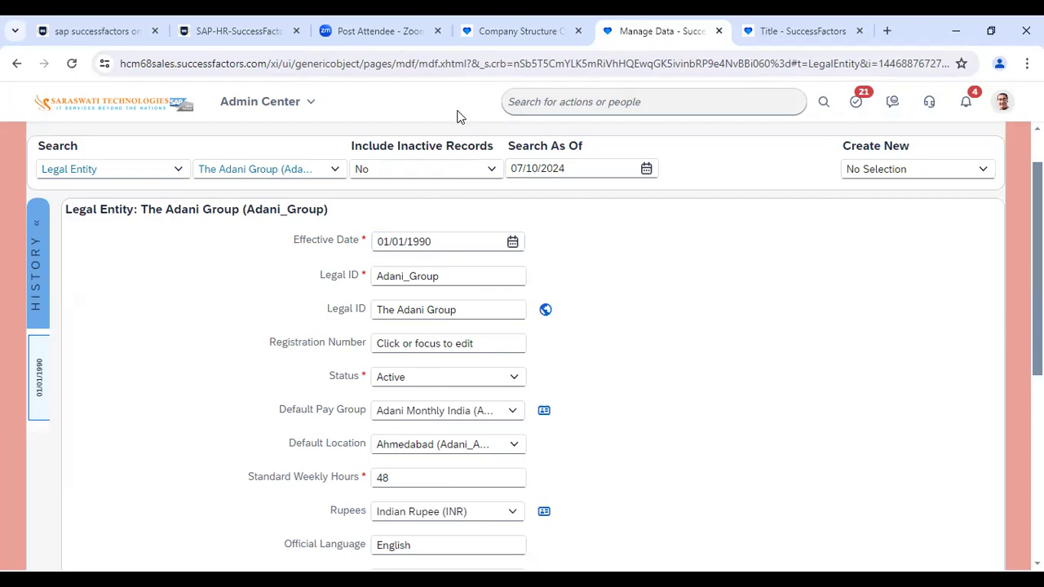
pyautogui.click(122, 169)
pyautogui.write('busin')
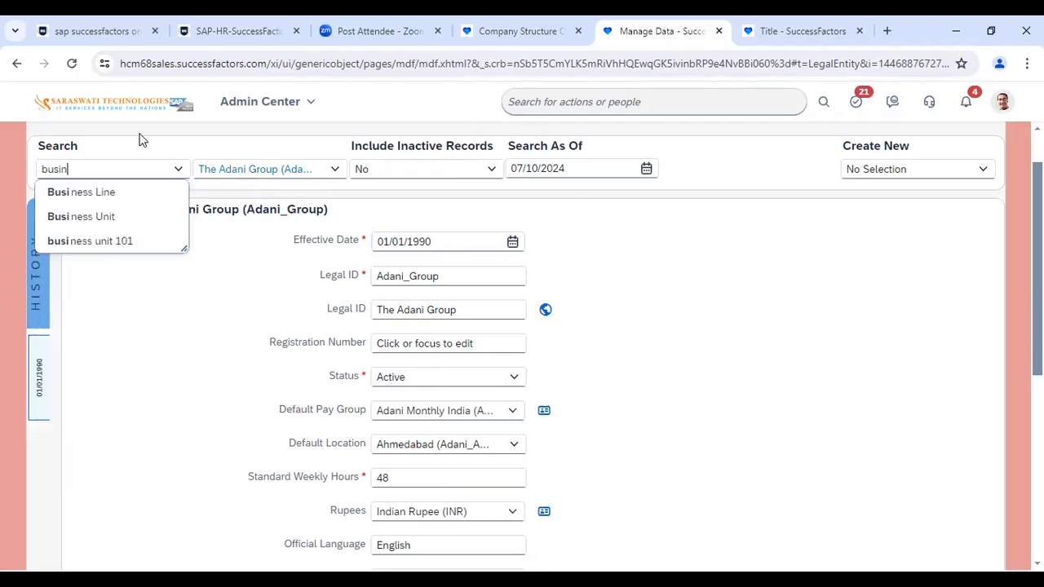
pyautogui.click(91, 216)
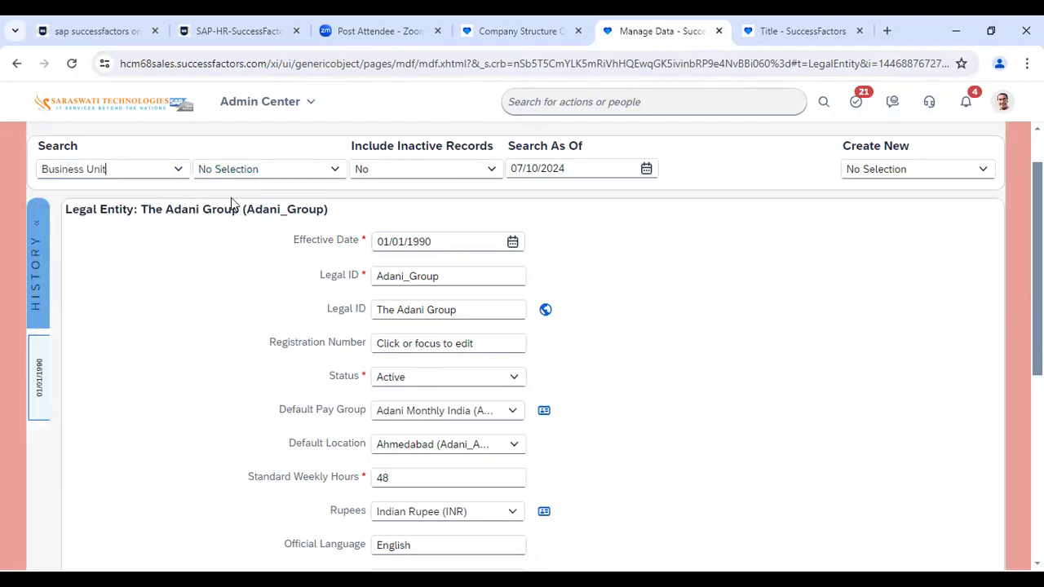
# - Check the Adani Enterprises Limited unit in the structure chart and try searching the business units for AEG
pyautogui.click(506, 26)
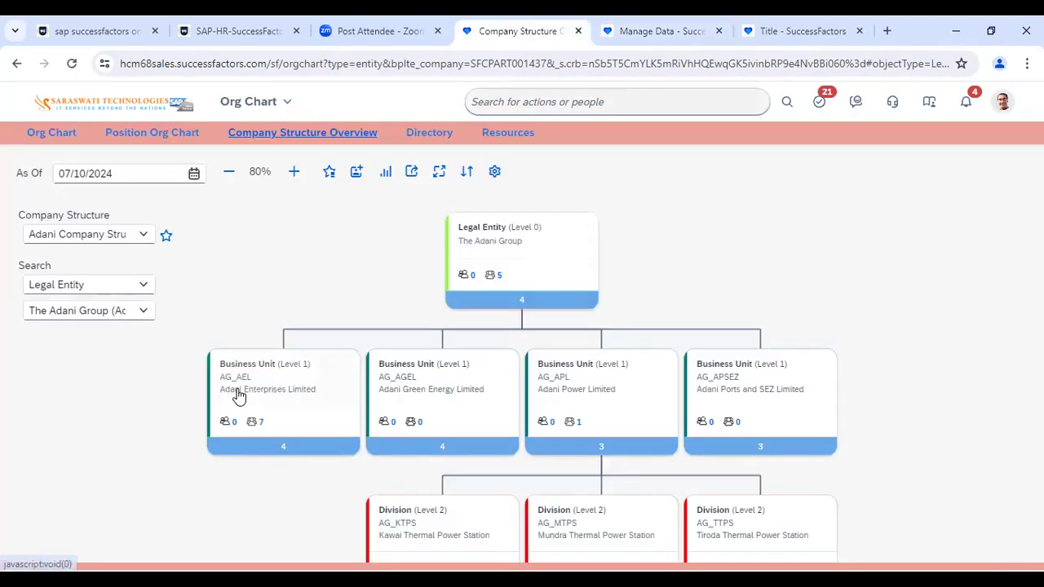
pyautogui.click(659, 33)
pyautogui.click(273, 175)
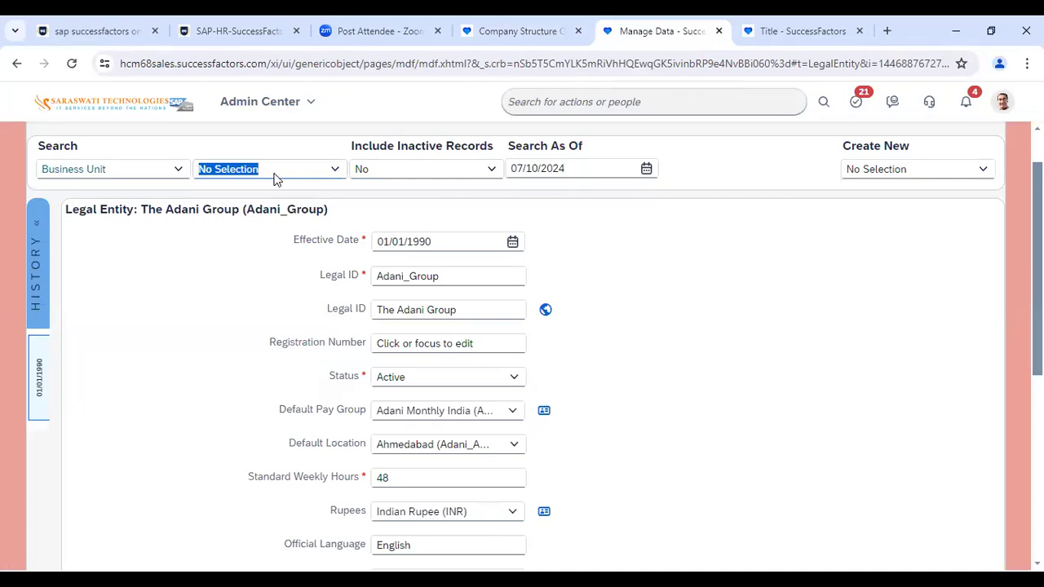
pyautogui.write('AEG')
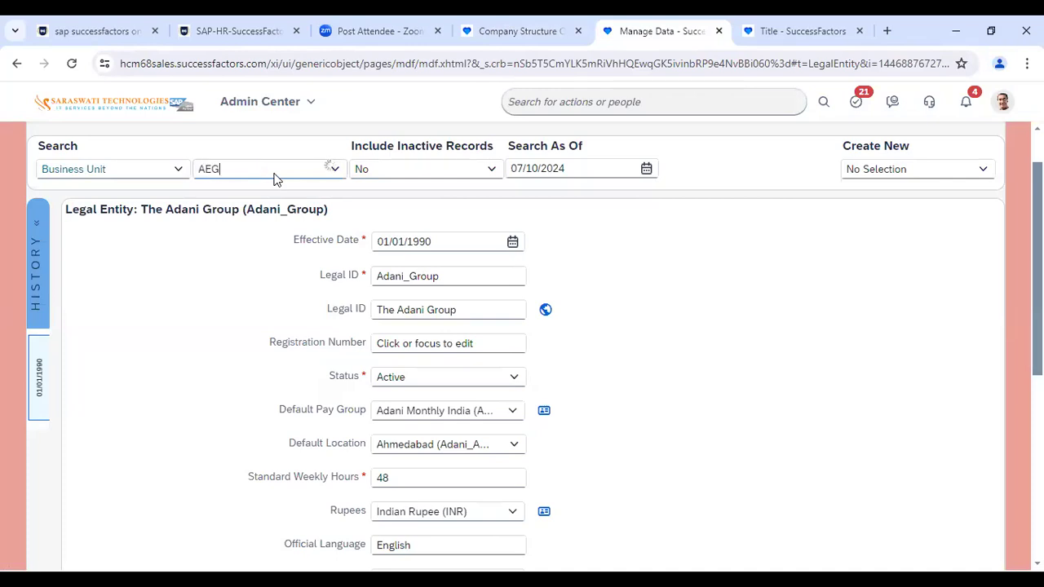
pyautogui.click(194, 341)
# - Compare the code and name held in the two Legal ID fields of The Adani Group's record
pyautogui.click(443, 278)
pyautogui.doubleClick(442, 278)
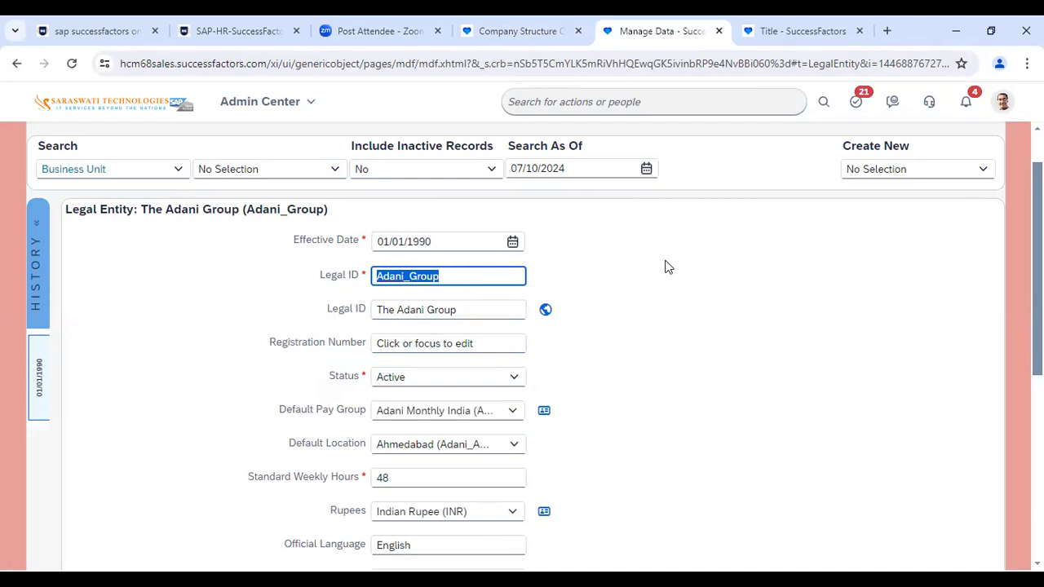
pyautogui.click(473, 312)
pyautogui.doubleClick(473, 312)
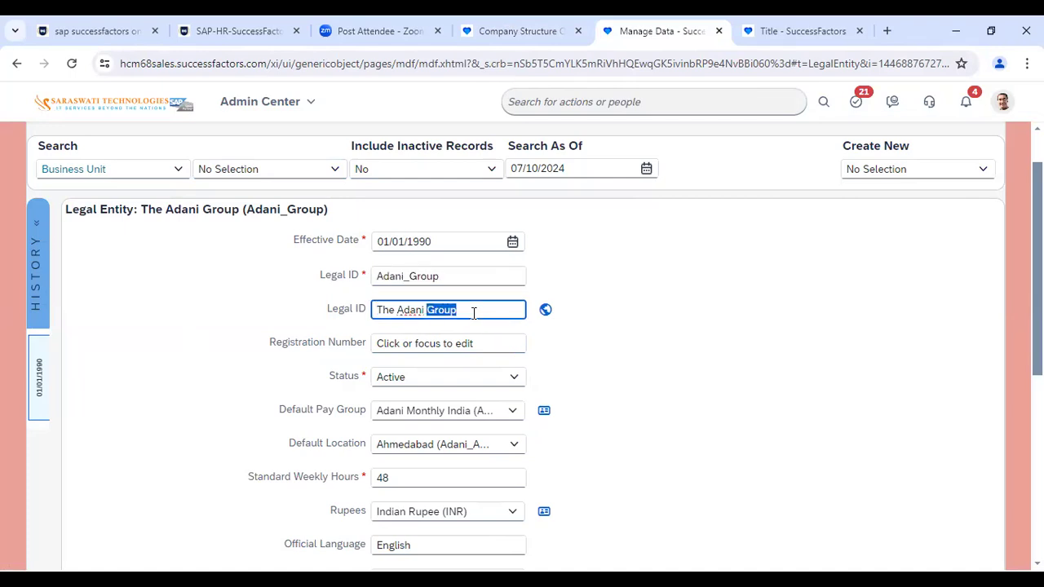
pyautogui.doubleClick(449, 276)
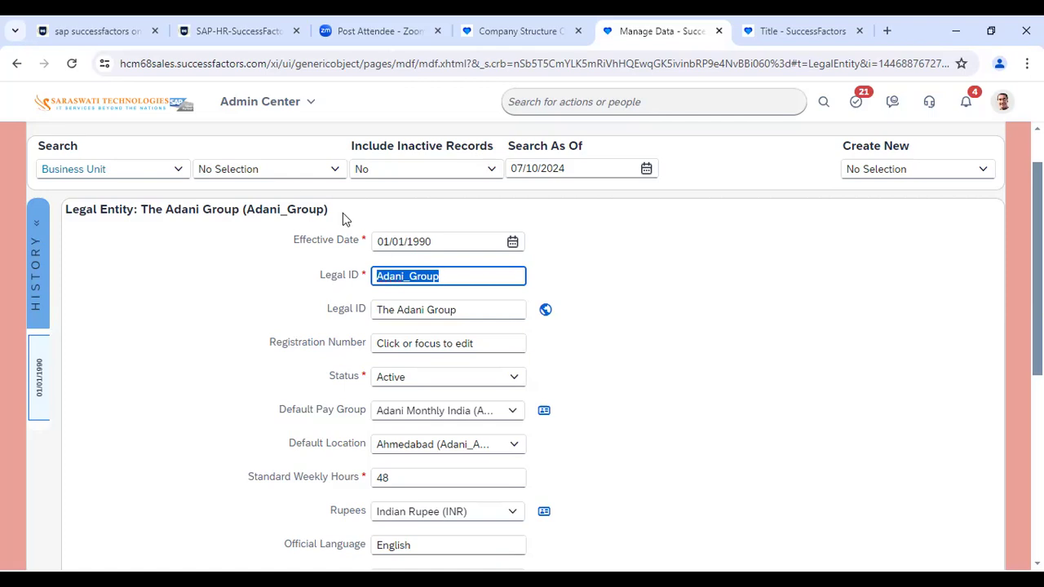
# - Search the business units for AG_AEL and open the Adani Enterprises Limited record
pyautogui.click(279, 169)
pyautogui.tripleClick(277, 169)
pyautogui.write('A')
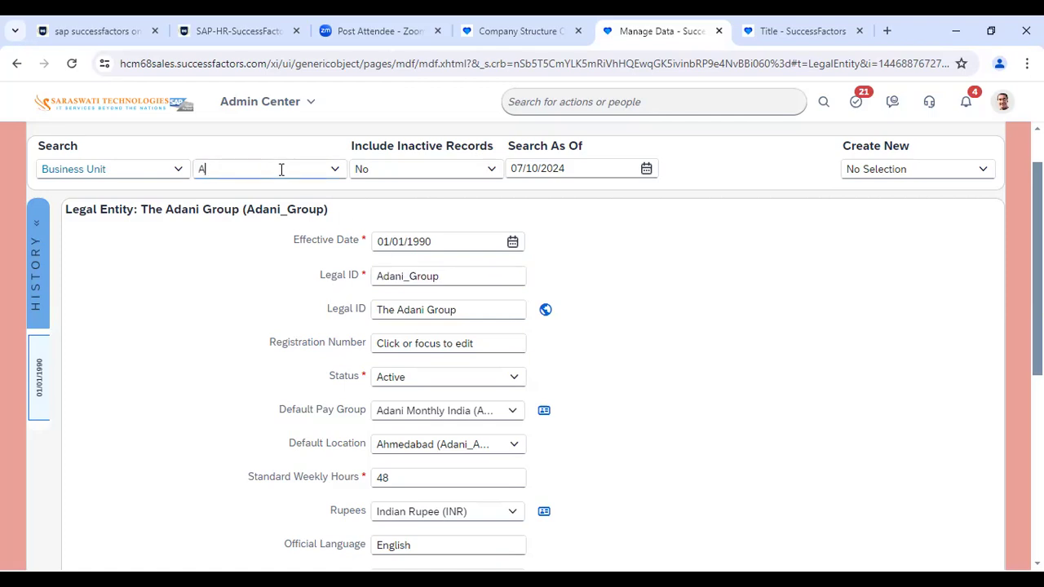
pyautogui.write('G_AEL')
pyautogui.click(247, 194)
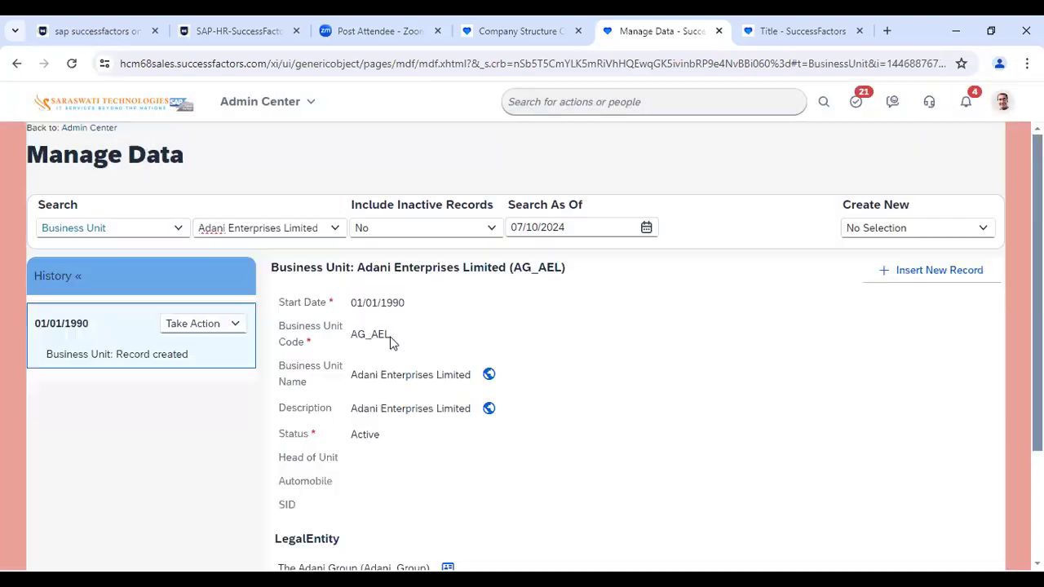
# - Review the Adani Enterprises Limited business unit record and open its 01/01/1990 entry for correction
pyautogui.scroll(-2, 553, 339)
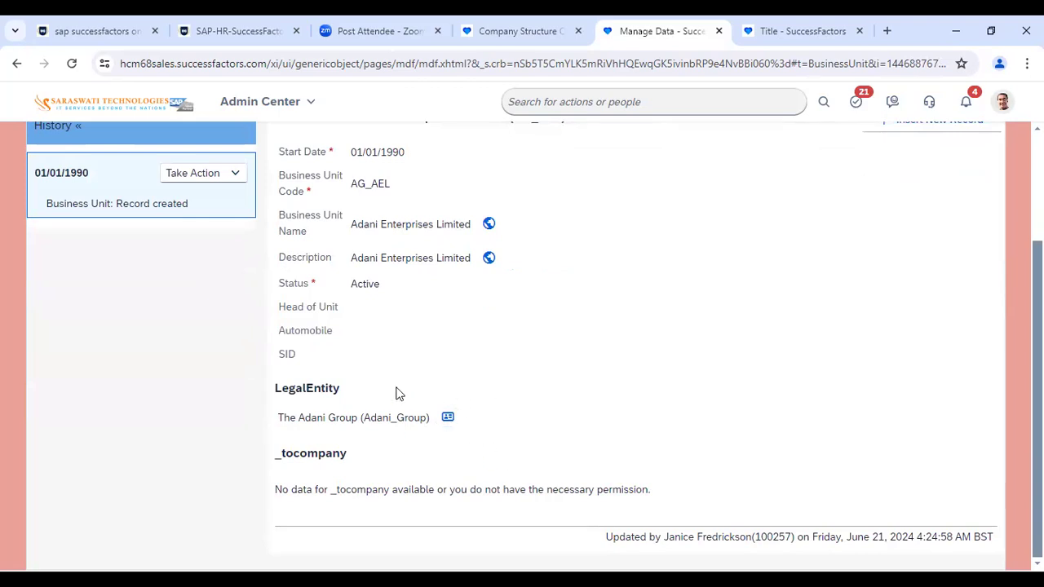
pyautogui.scroll(3, 338, 437)
pyautogui.click(238, 326)
pyautogui.click(240, 346)
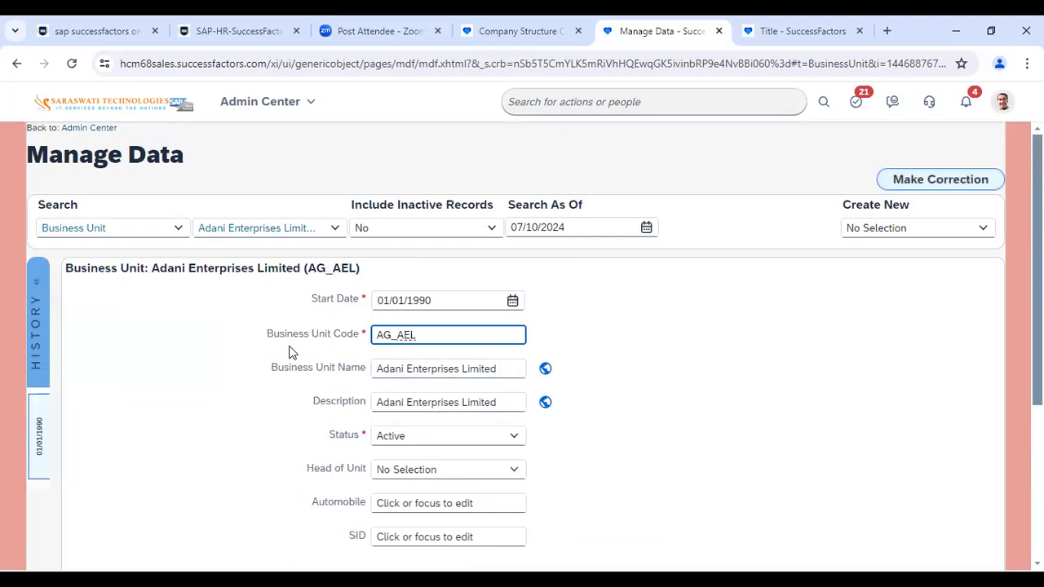
# - Examine the Business Unit Code field and the available Head of Unit options in the business unit's edit form
pyautogui.scroll(-2, 291, 351)
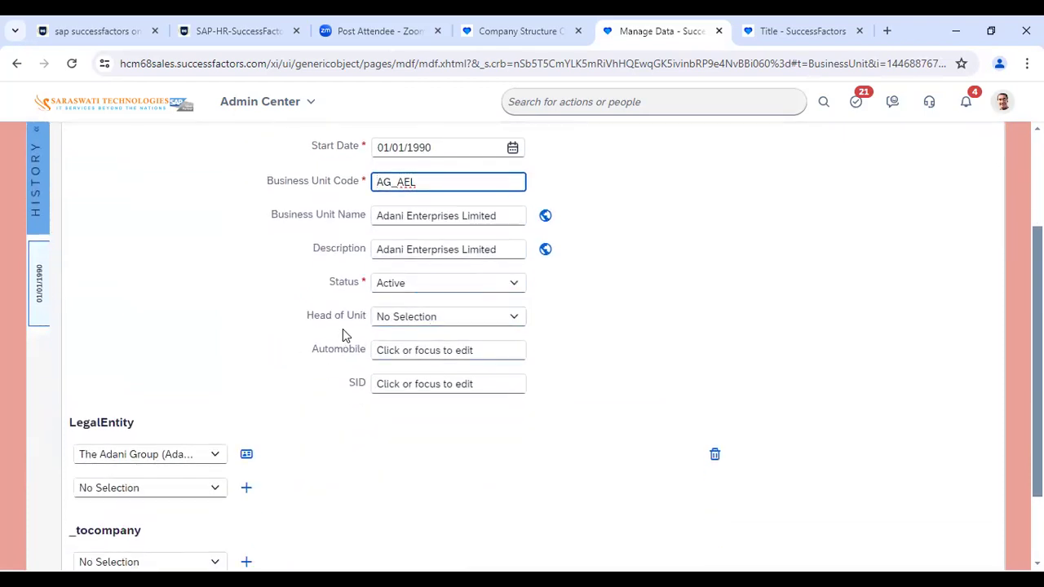
pyautogui.doubleClick(426, 180)
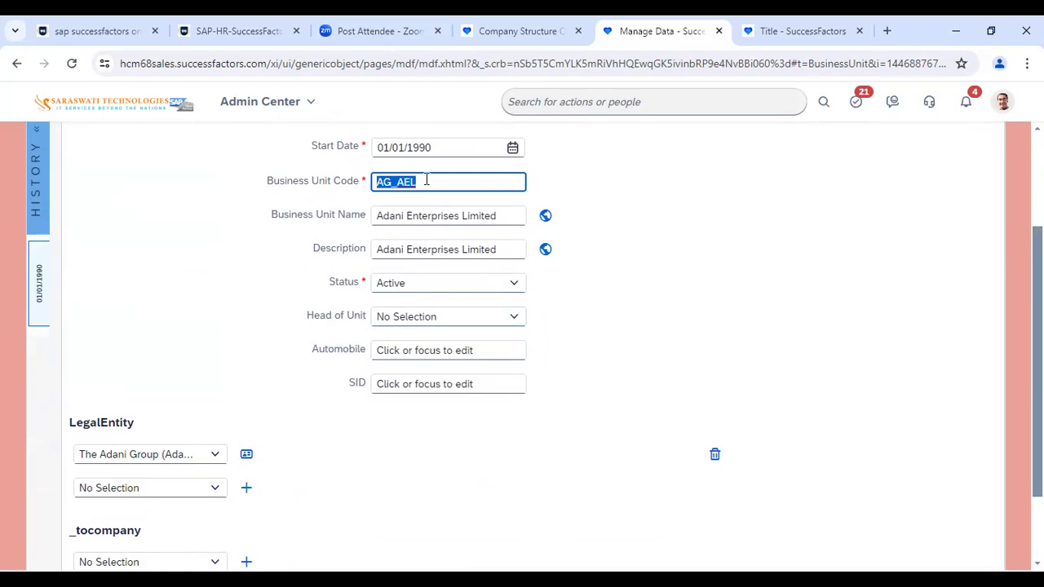
pyautogui.click(515, 318)
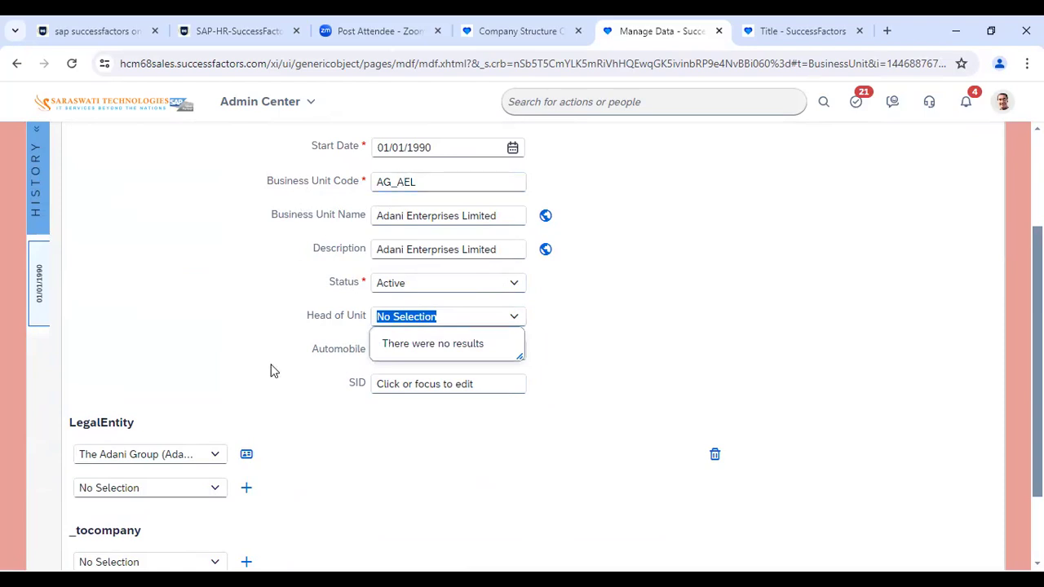
pyautogui.click(292, 349)
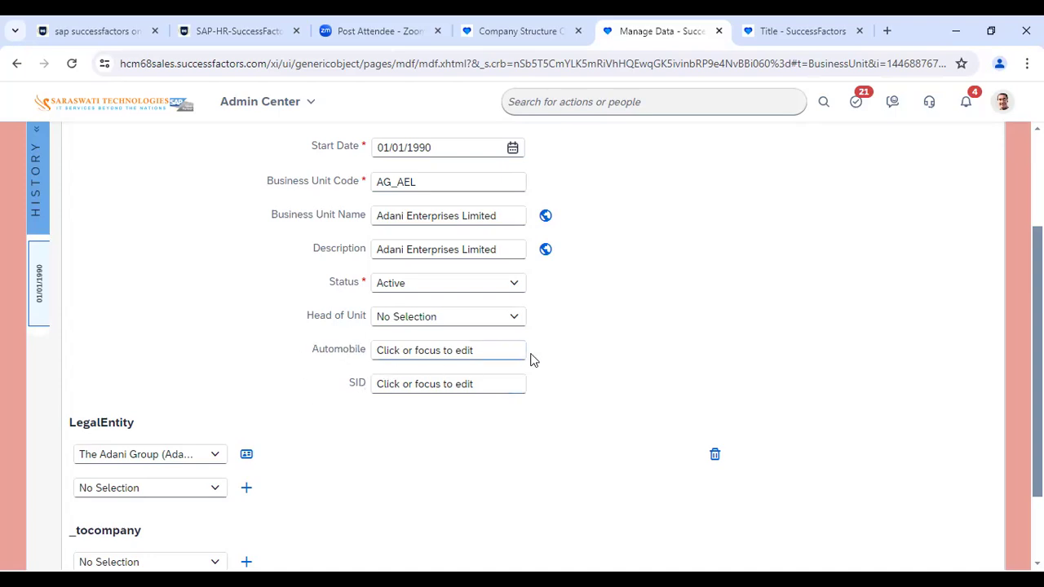
# - Distinguish the Automobile and SID fields from the Start Date to Head of Unit fields, and view the LegalEntity association below
pyautogui.moveTo(331, 352); pyautogui.dragTo(538, 401)
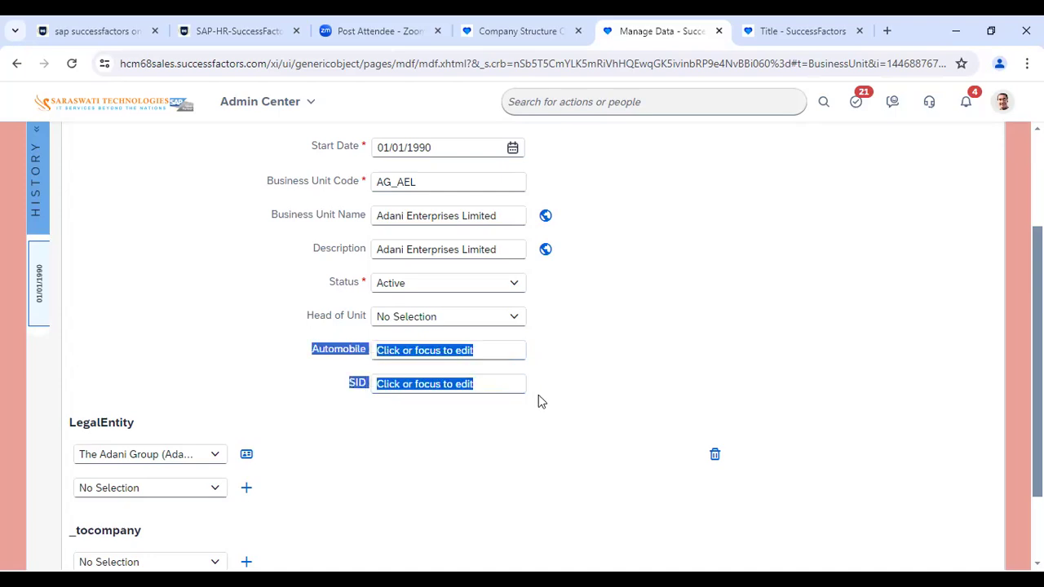
pyautogui.moveTo(501, 319); pyautogui.dragTo(344, 231)
pyautogui.moveTo(309, 150); pyautogui.dragTo(549, 331)
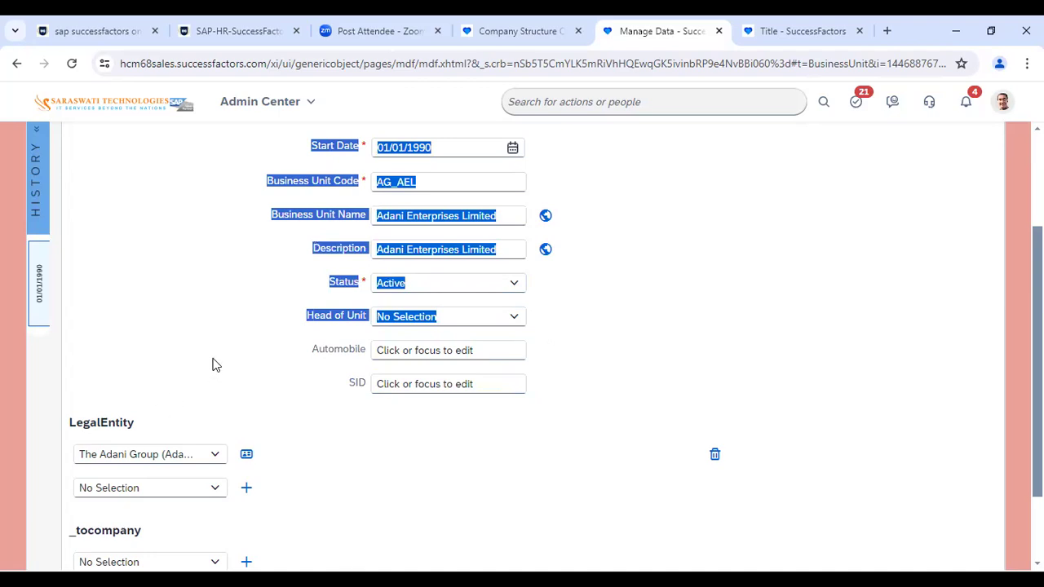
pyautogui.scroll(-2, 163, 367)
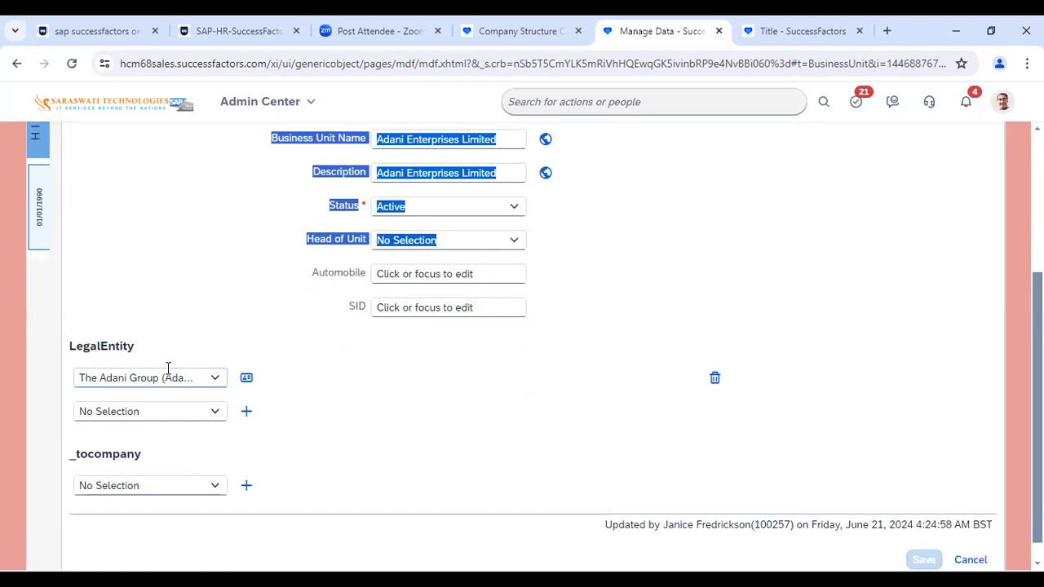
# - Review the Adani Enterprises Limited business unit's fields and its LegalEntity association, including the empty additional legal entity entry
pyautogui.scroll(2, 359, 369)
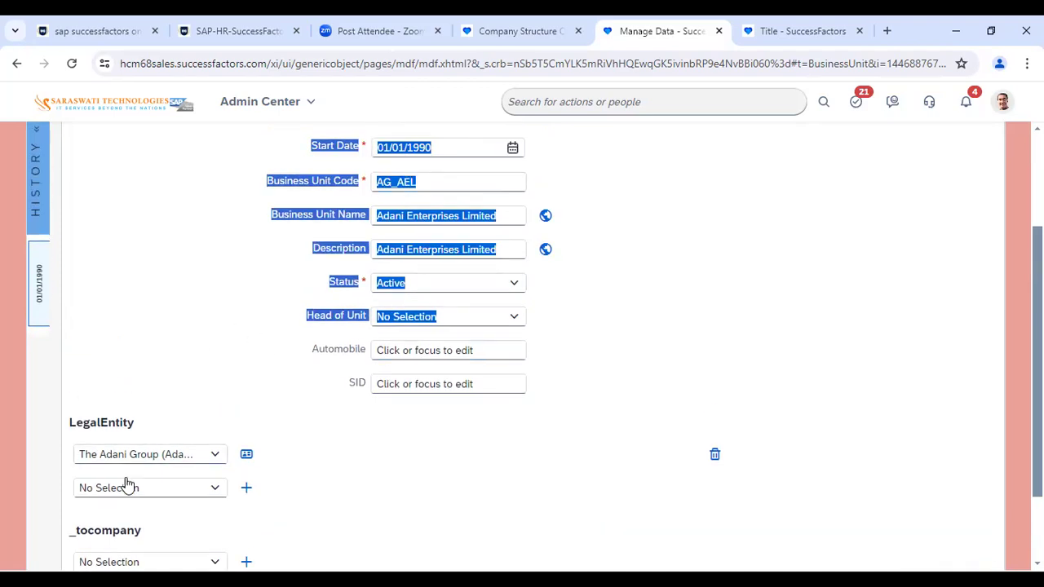
pyautogui.scroll(-2, 233, 415)
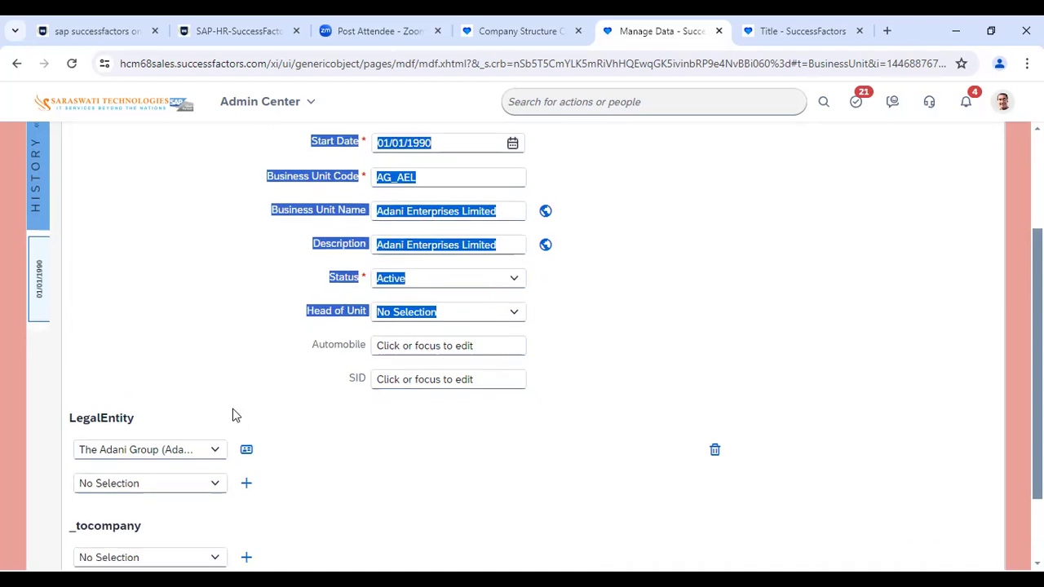
pyautogui.scroll(5, 303, 313)
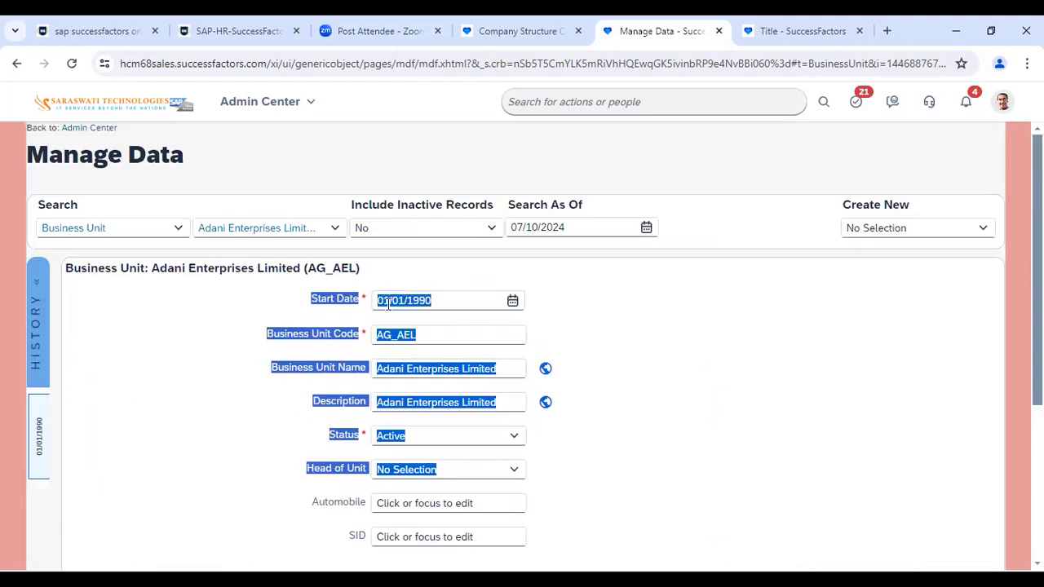
pyautogui.scroll(-5, 229, 342)
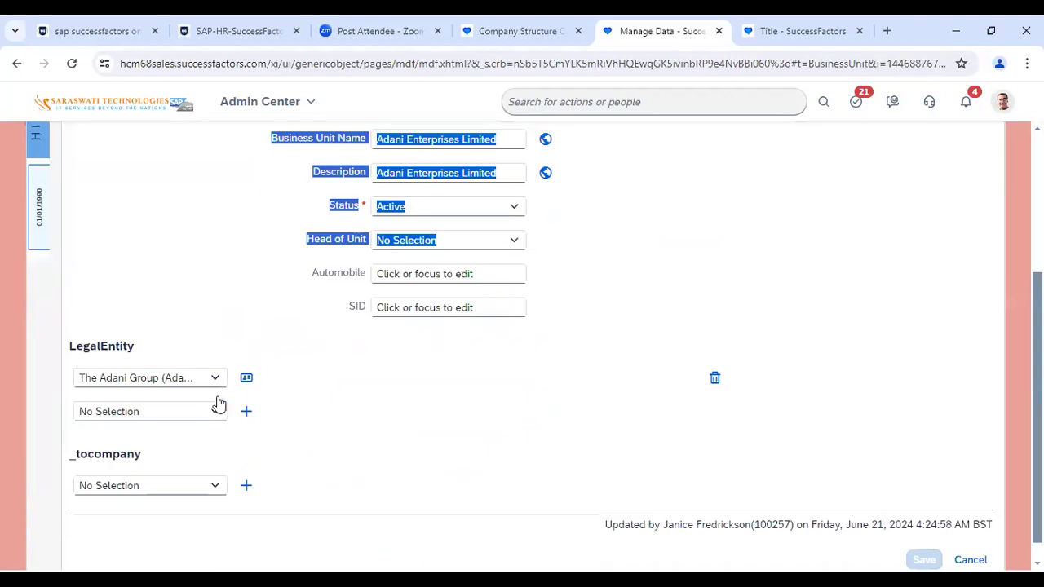
pyautogui.click(213, 417)
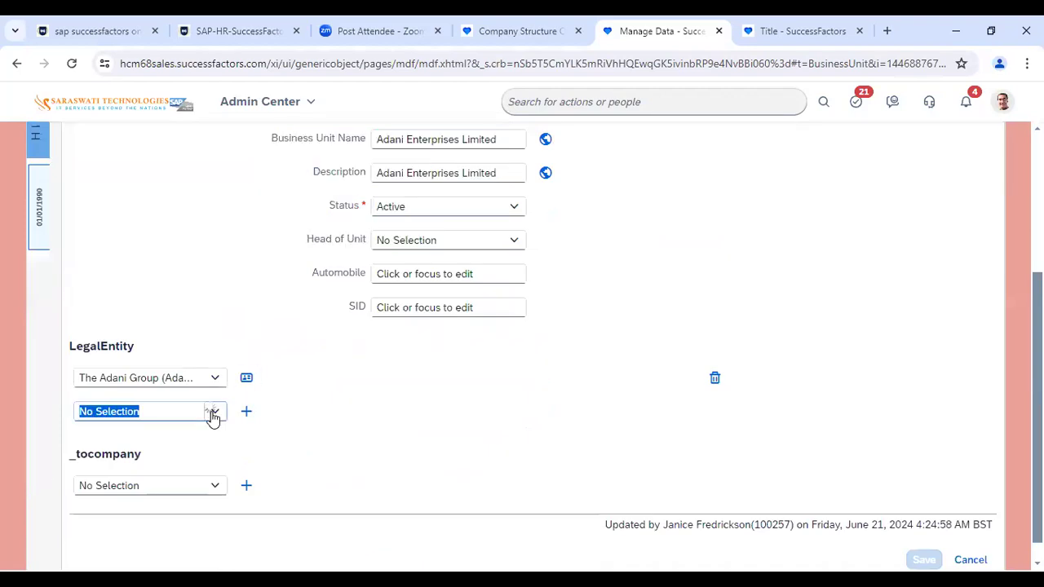
pyautogui.click(325, 424)
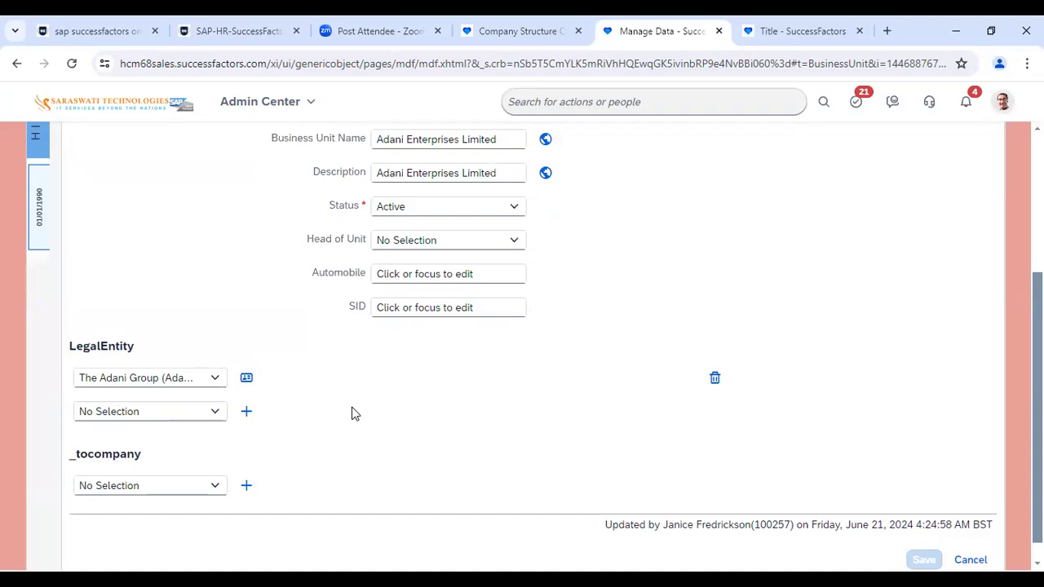
# - Add BestRun Argentina (7500) as a second LegalEntity association of the Adani Enterprises Limited business unit
pyautogui.scroll(3, 310, 357)
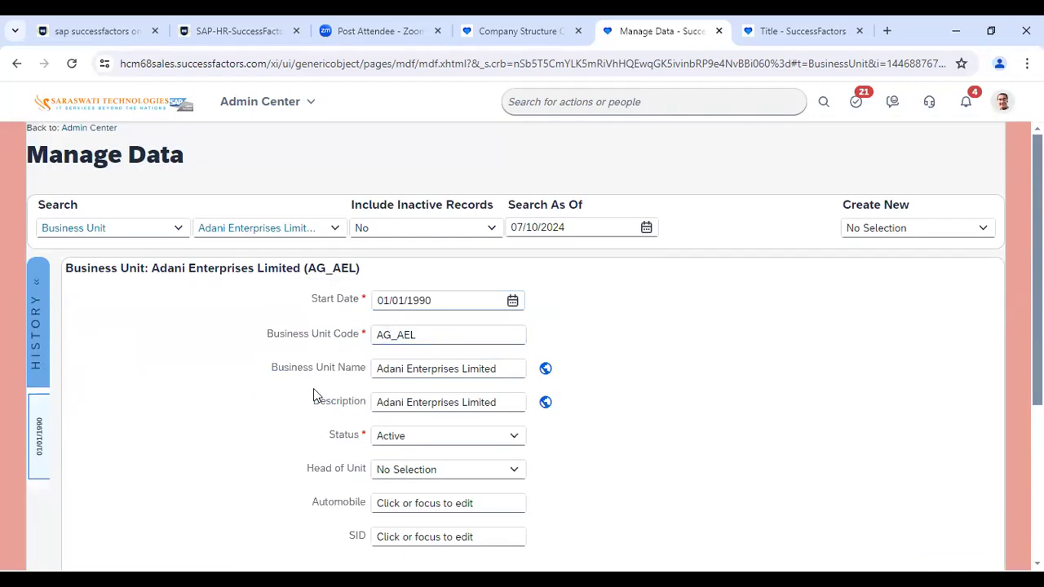
pyautogui.scroll(-2, 313, 388)
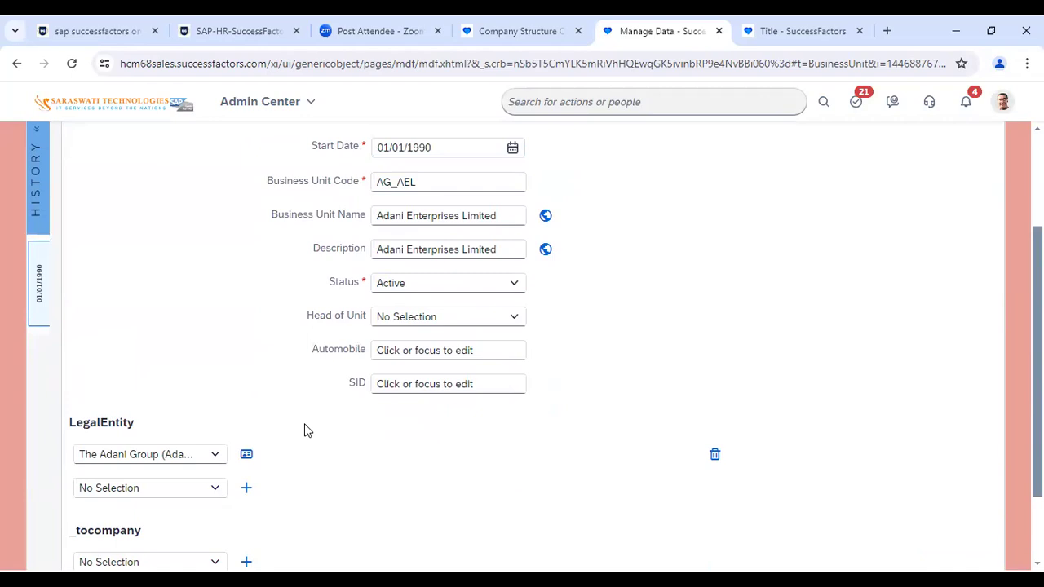
pyautogui.click(219, 494)
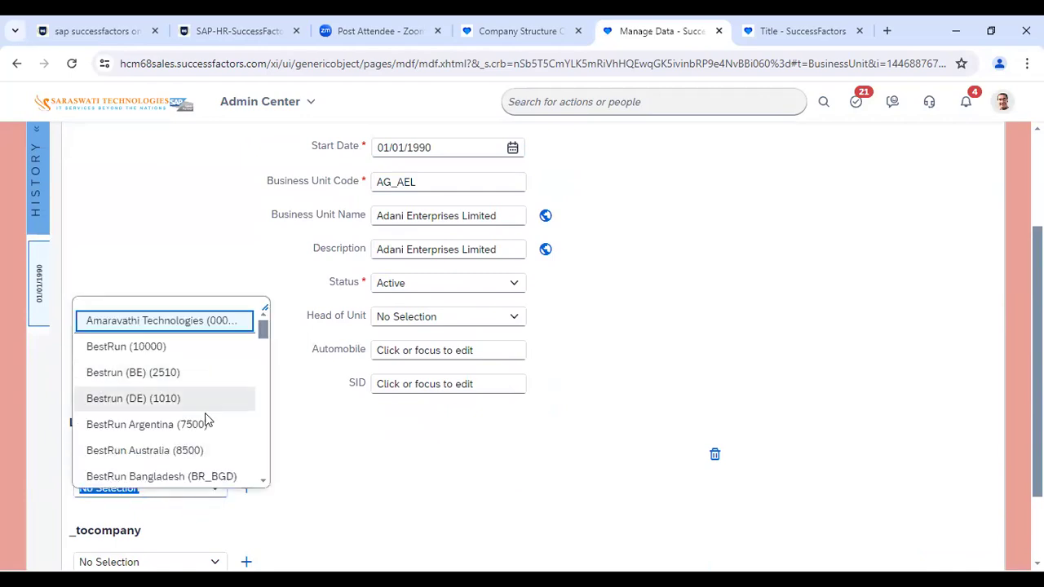
pyautogui.click(204, 426)
pyautogui.scroll(-2, 420, 464)
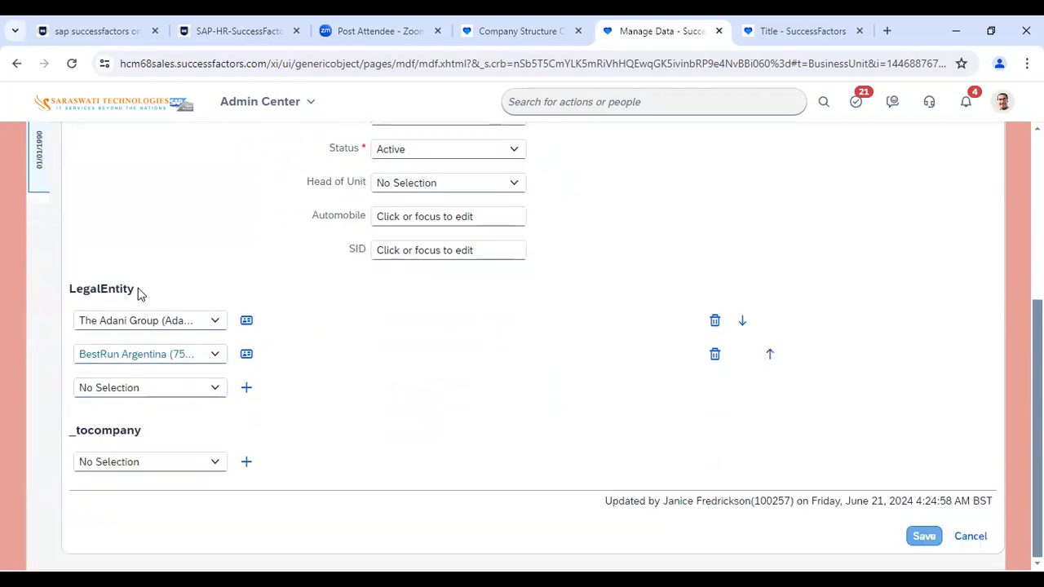
# - Compare the business unit's LegalEntity associations with The Adani Group's position above its business units in the company structure chart
pyautogui.scroll(3, 484, 363)
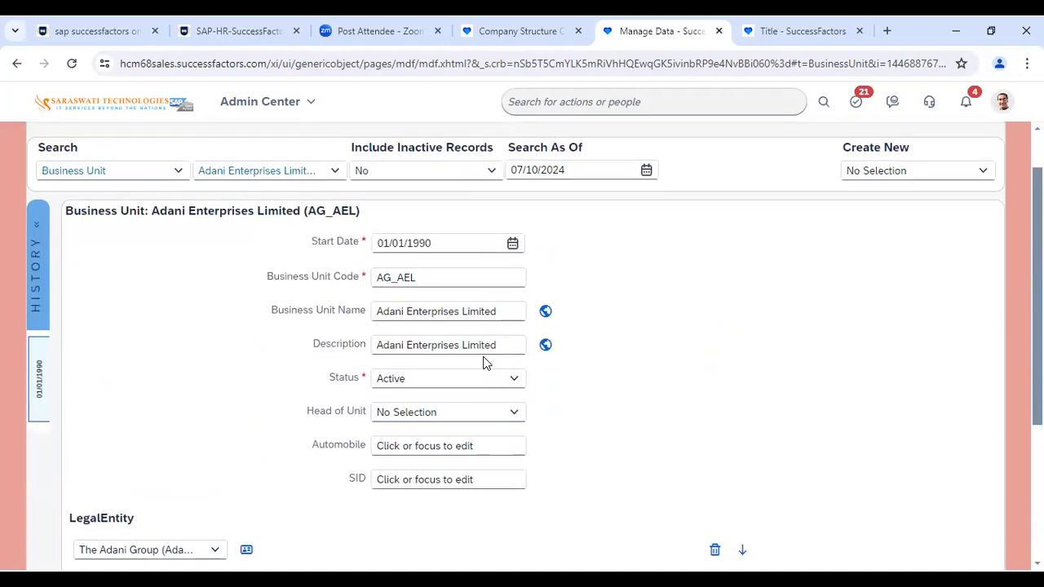
pyautogui.click(494, 23)
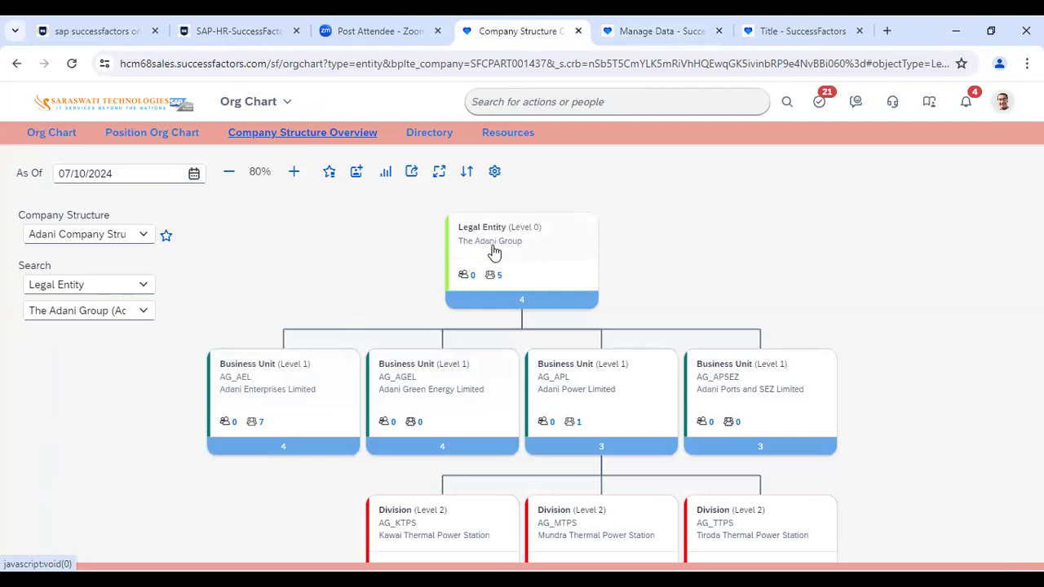
pyautogui.click(634, 32)
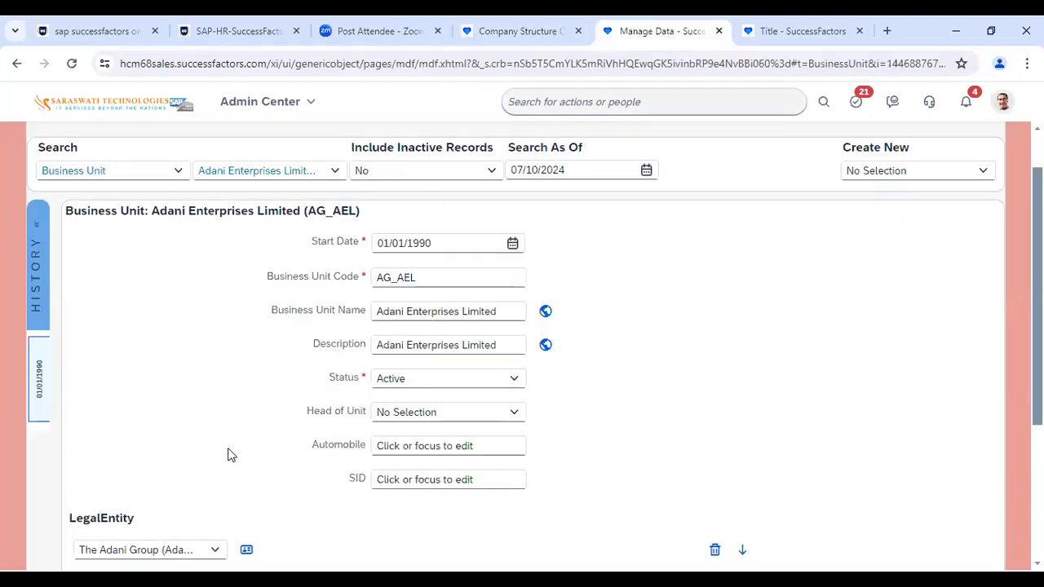
pyautogui.scroll(-2, 231, 453)
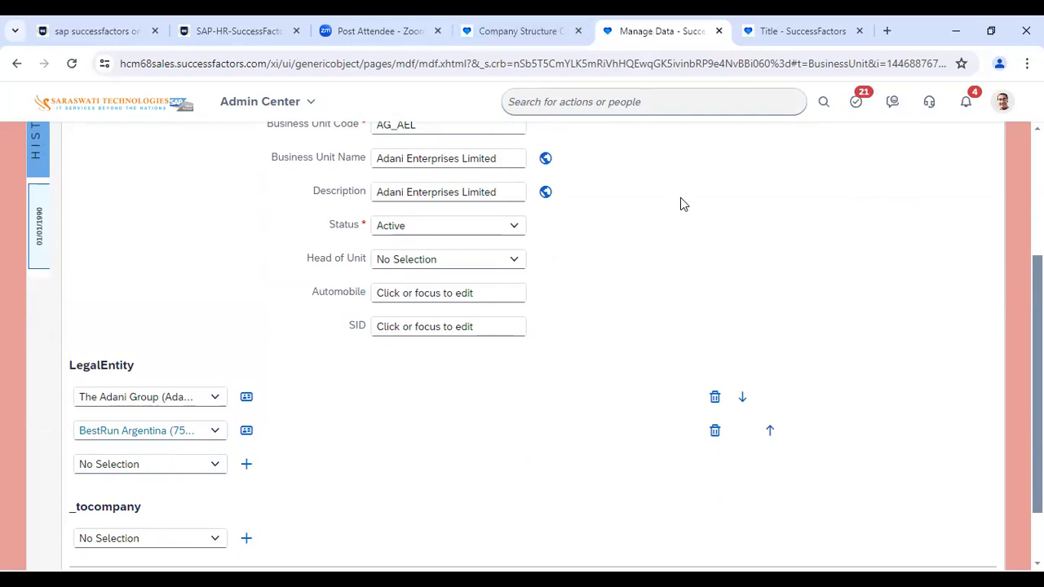
pyautogui.scroll(3, 682, 306)
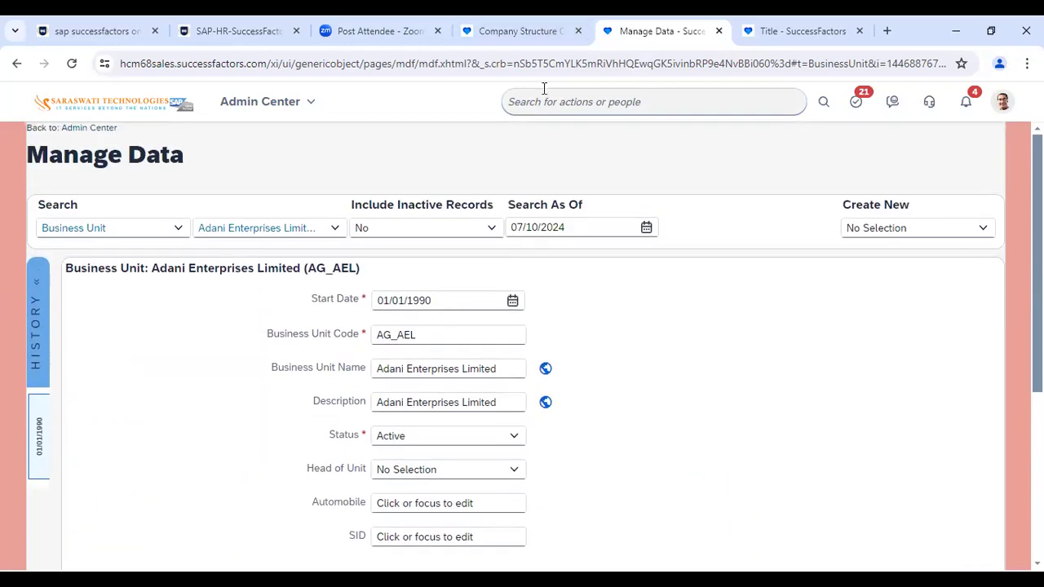
pyautogui.click(517, 33)
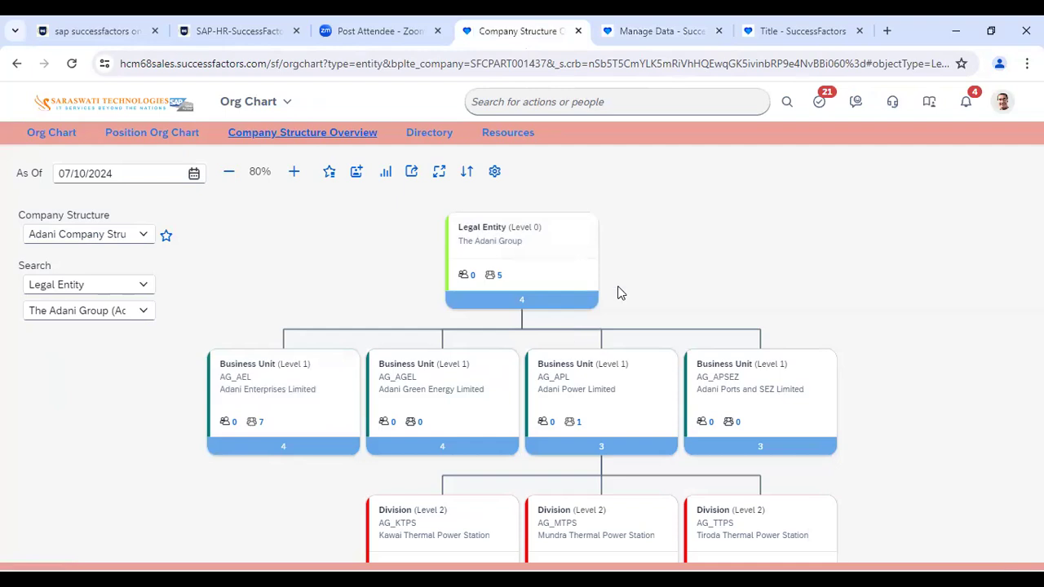
pyautogui.click(674, 27)
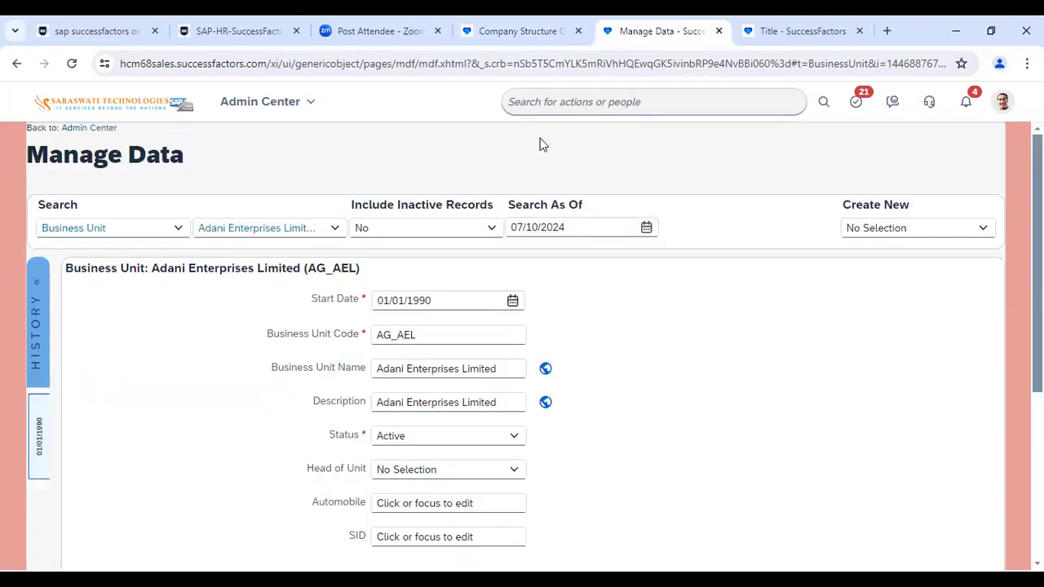
# - Return to the company structure chart and examine the levels from The Adani Group through its business units to the divisions
pyautogui.click(524, 31)
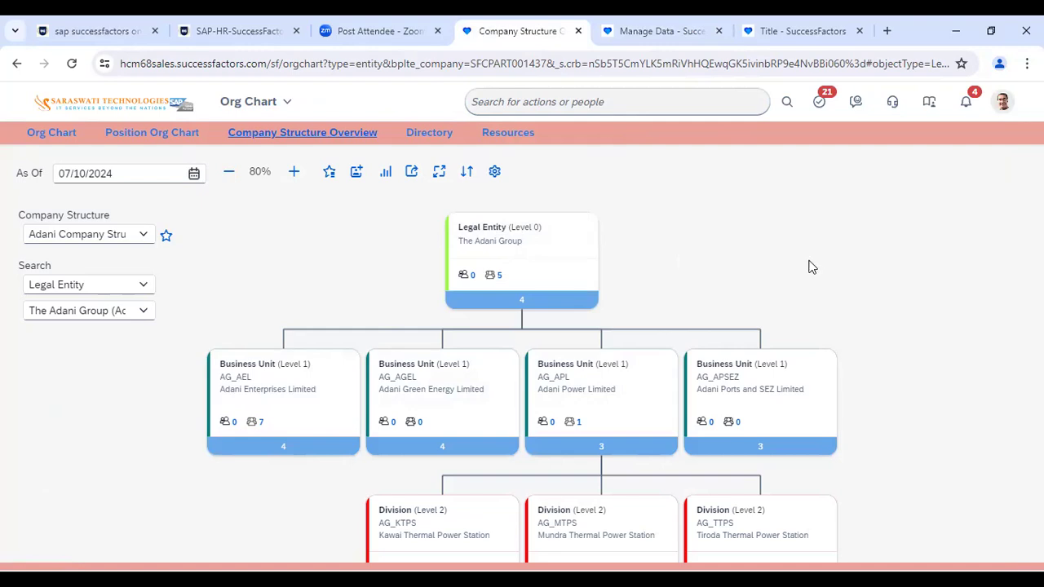
pyautogui.scroll(-1, 789, 269)
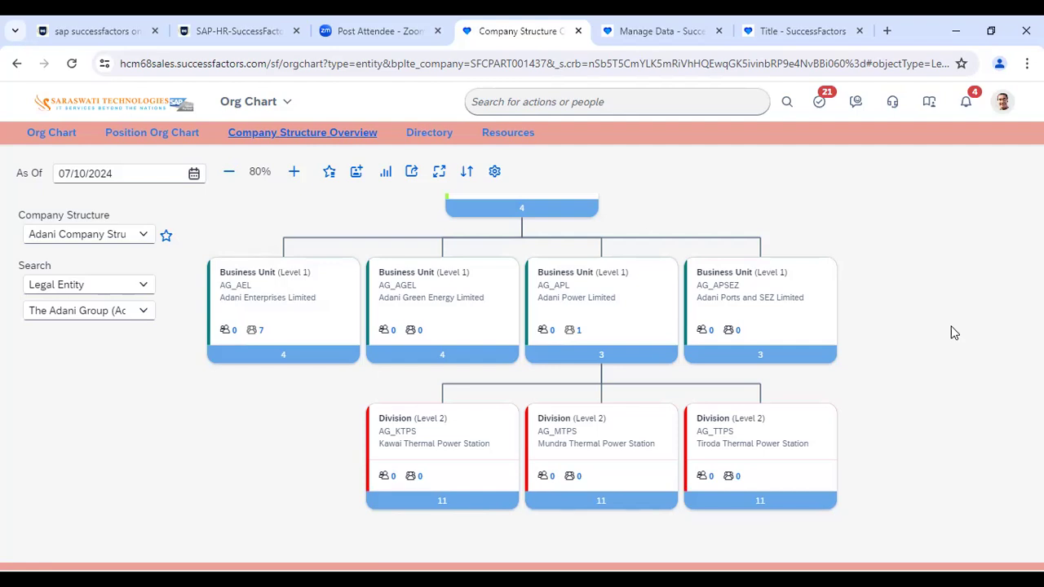
pyautogui.scroll(3, 576, 300)
pyautogui.scroll(-2, 560, 379)
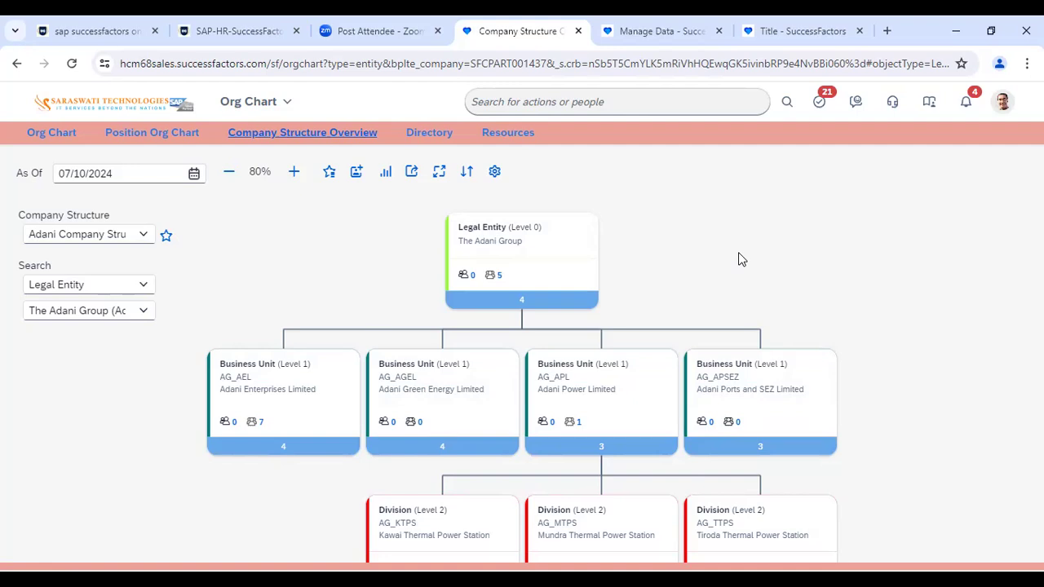
# - Expand the Kawai Thermal Power Station division (AG_KTPS) in the company structure and view its Level 3 cost centers
pyautogui.scroll(-2, 740, 259)
pyautogui.click(454, 418)
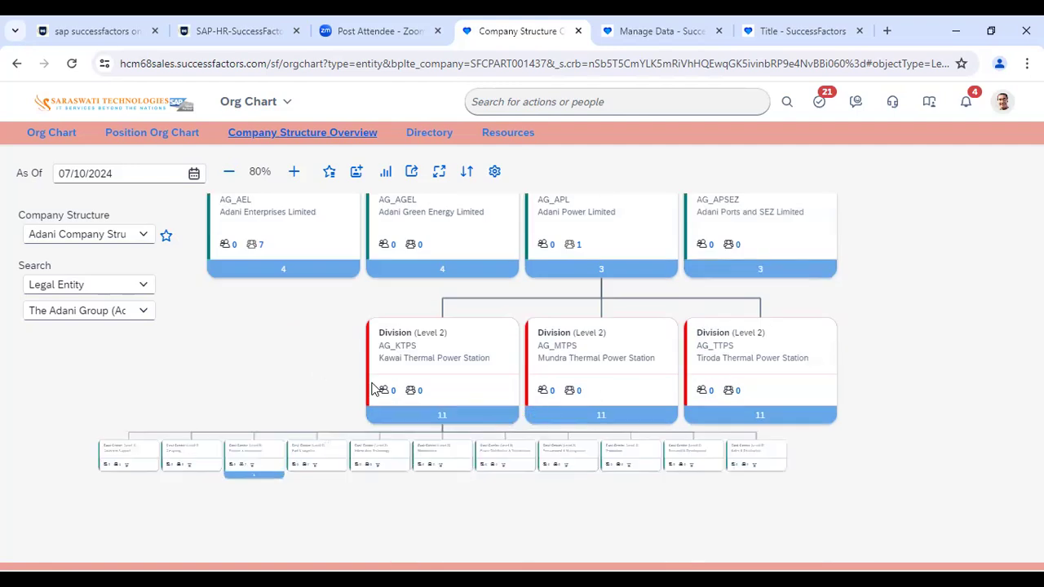
pyautogui.scroll(-1, 334, 400)
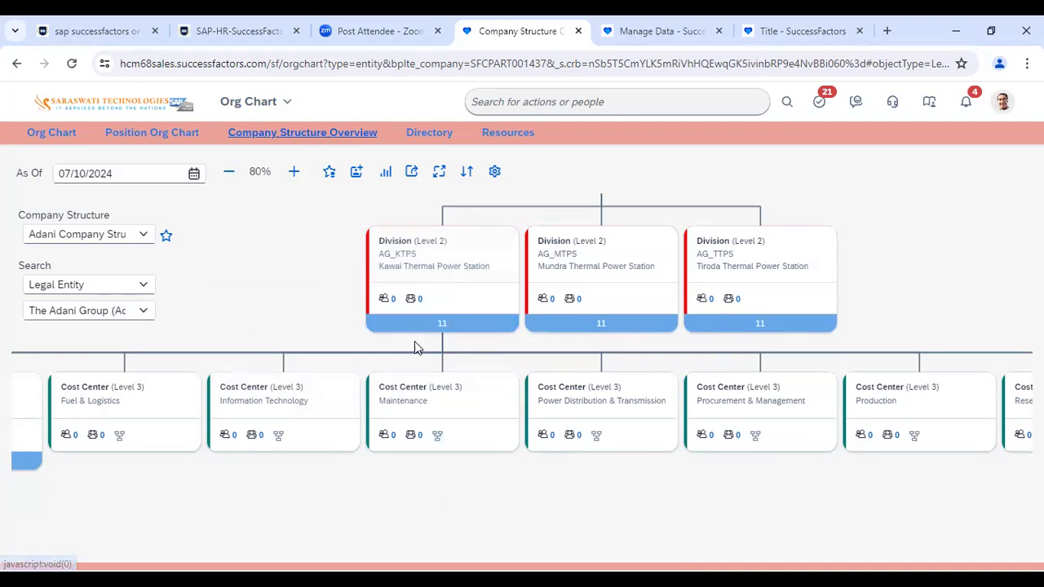
pyautogui.moveTo(295, 356); pyautogui.dragTo(482, 364)
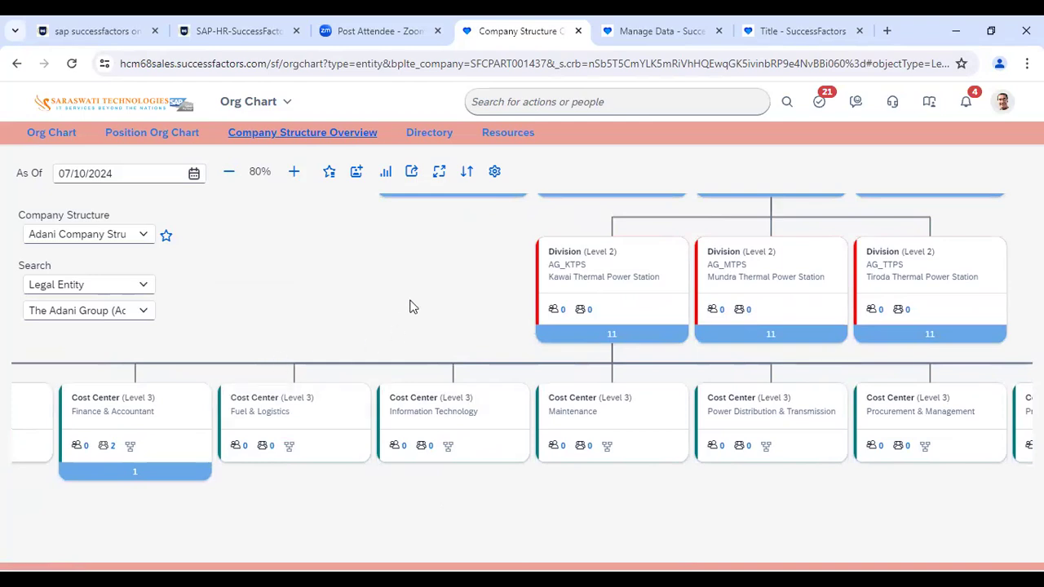
# - Examine the hierarchy from the Adani business units through the thermal power station divisions down to the cost centers
pyautogui.scroll(2, 386, 291)
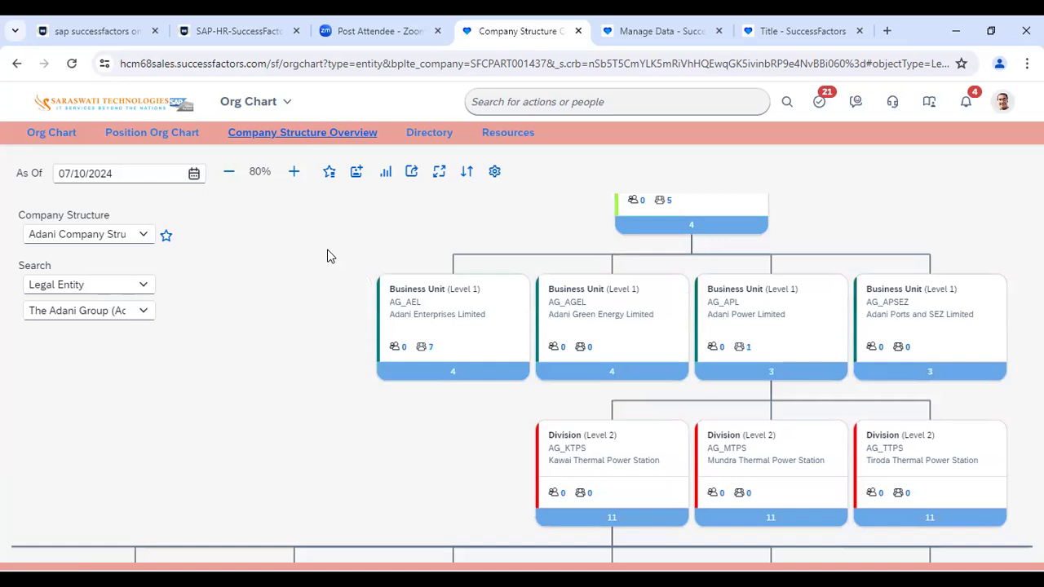
pyautogui.scroll(-1, 327, 256)
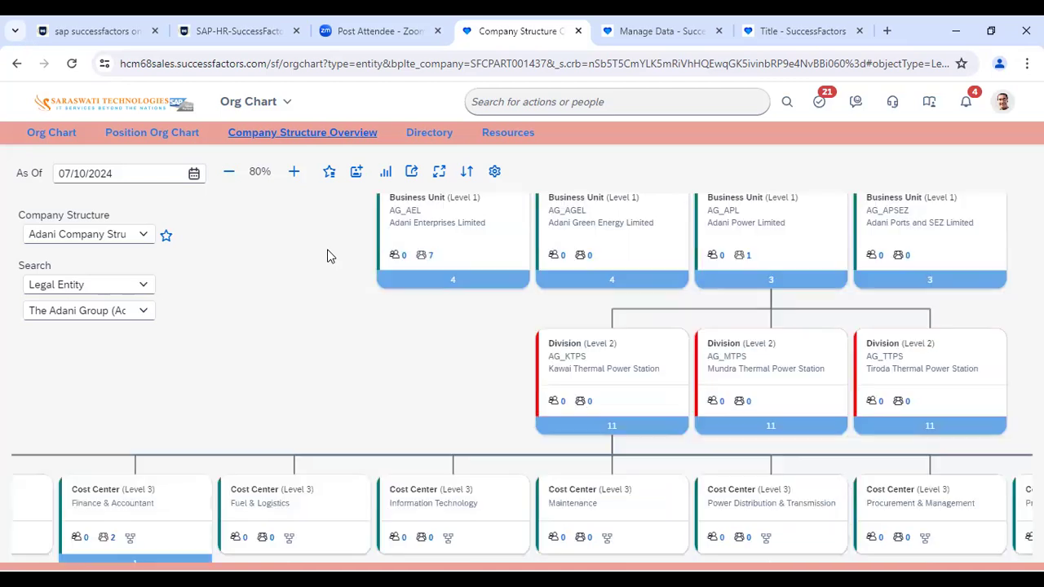
pyautogui.scroll(-1, 327, 256)
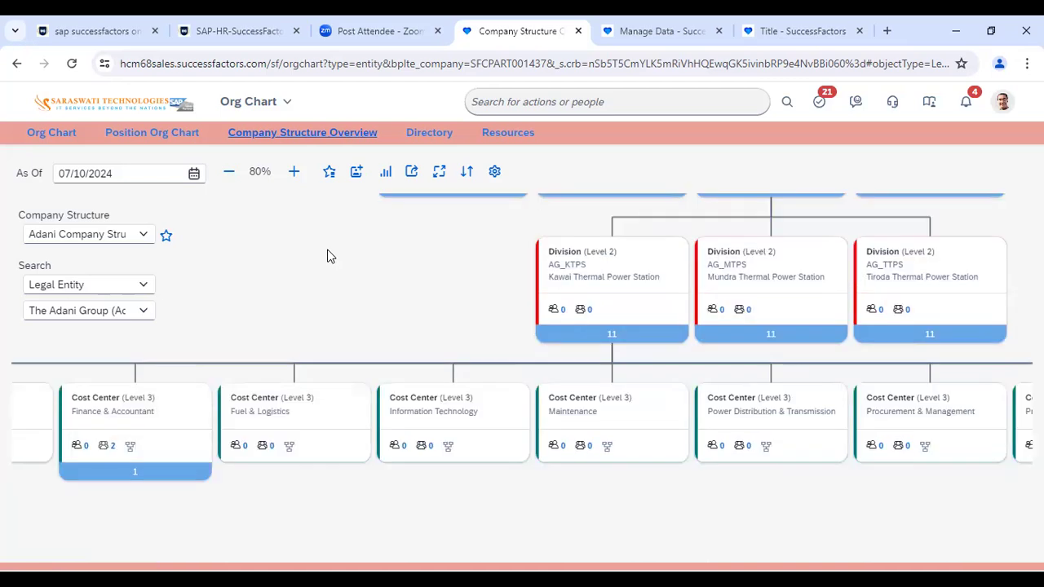
pyautogui.scroll(1, 327, 256)
pyautogui.scroll(1, 327, 256)
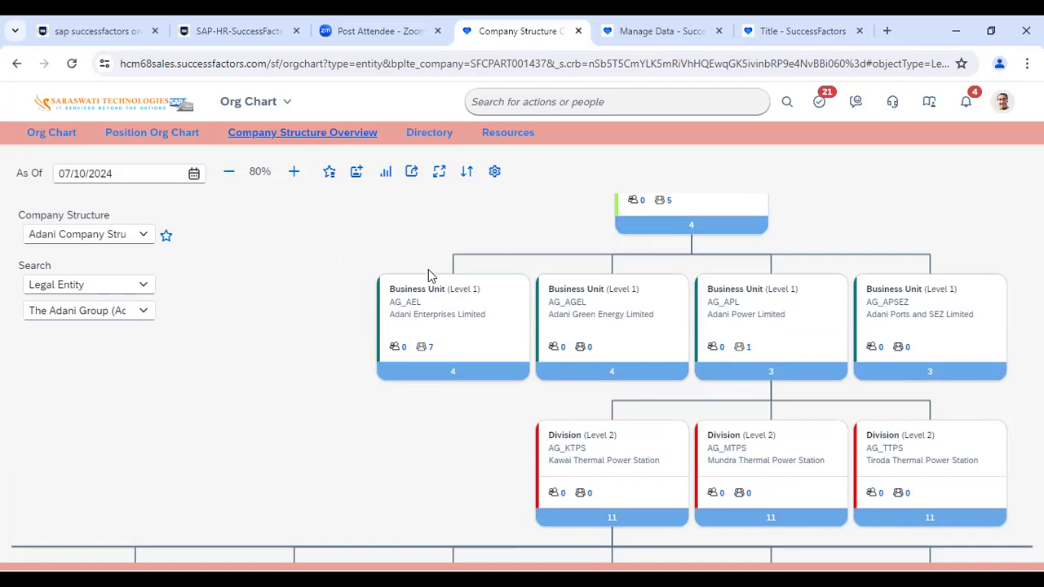
pyautogui.scroll(-1, 583, 285)
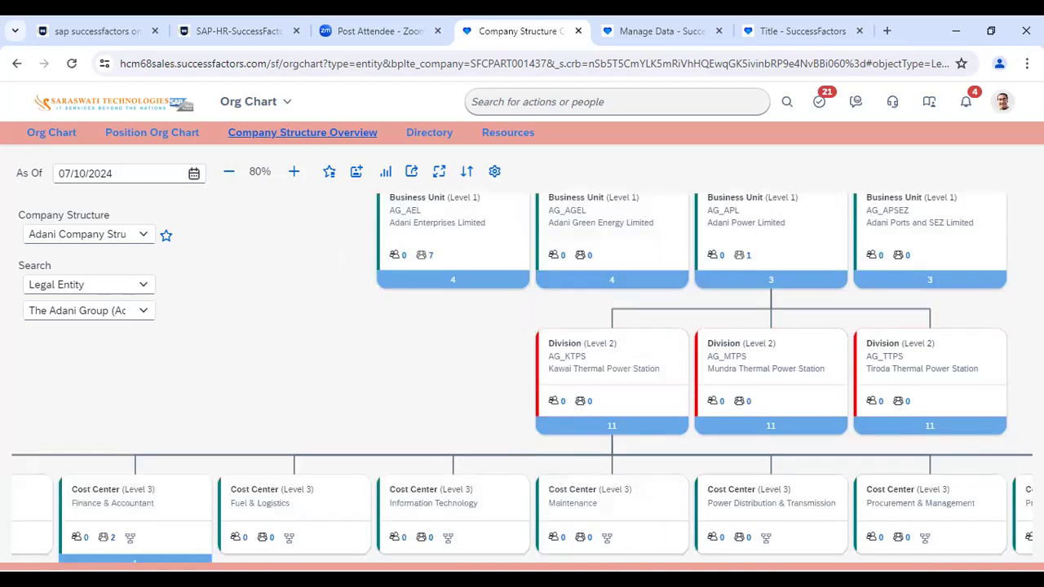